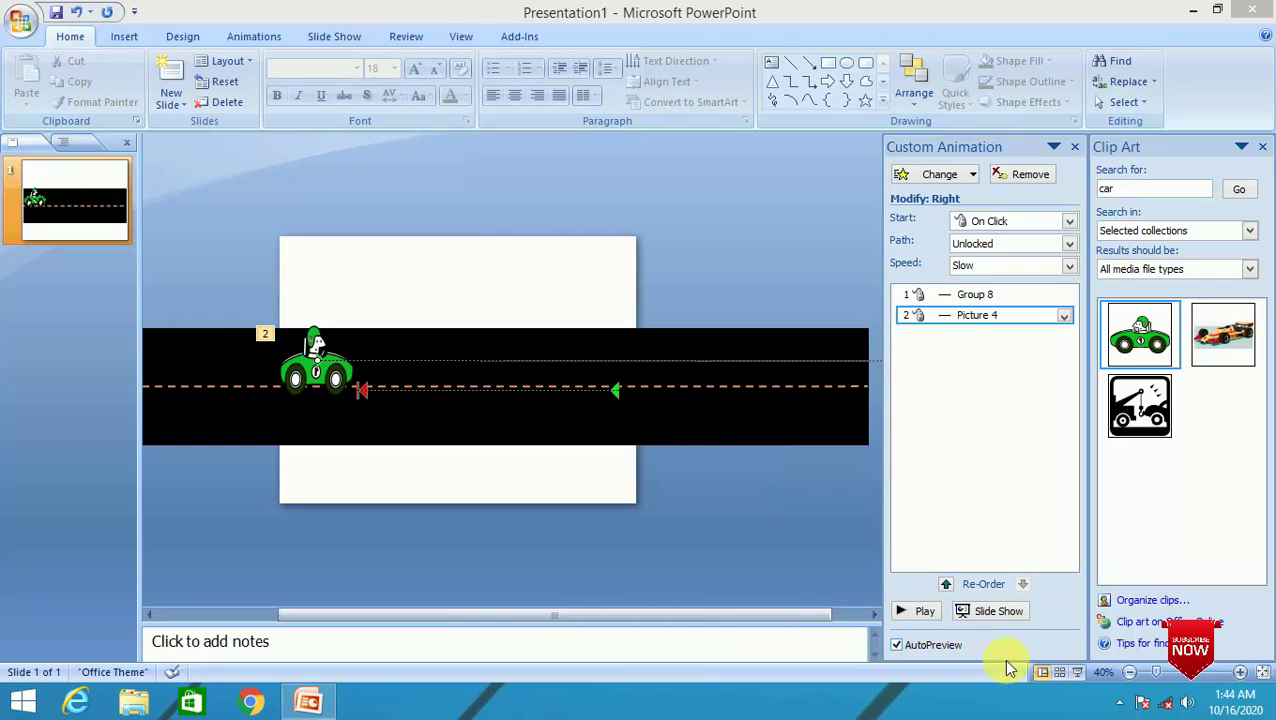
- Play the existing car slide as a full-screen show, then end it
click(1078, 674)
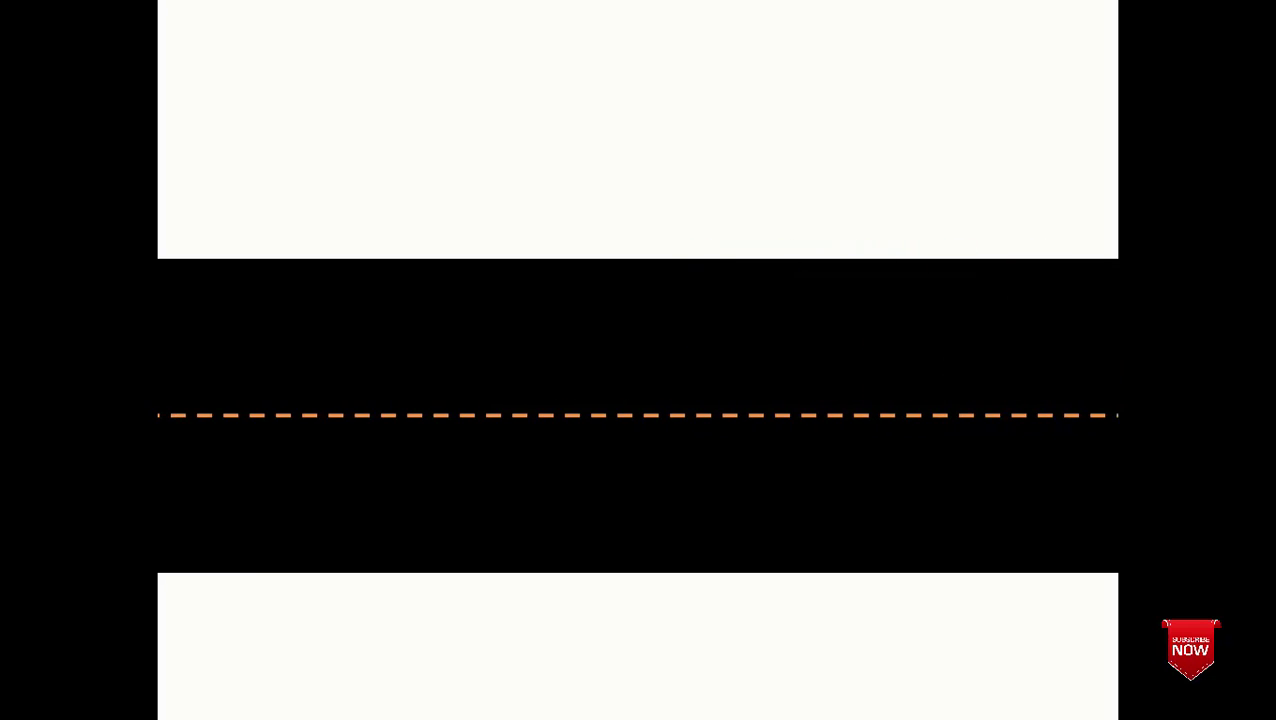
right_click(1049, 584)
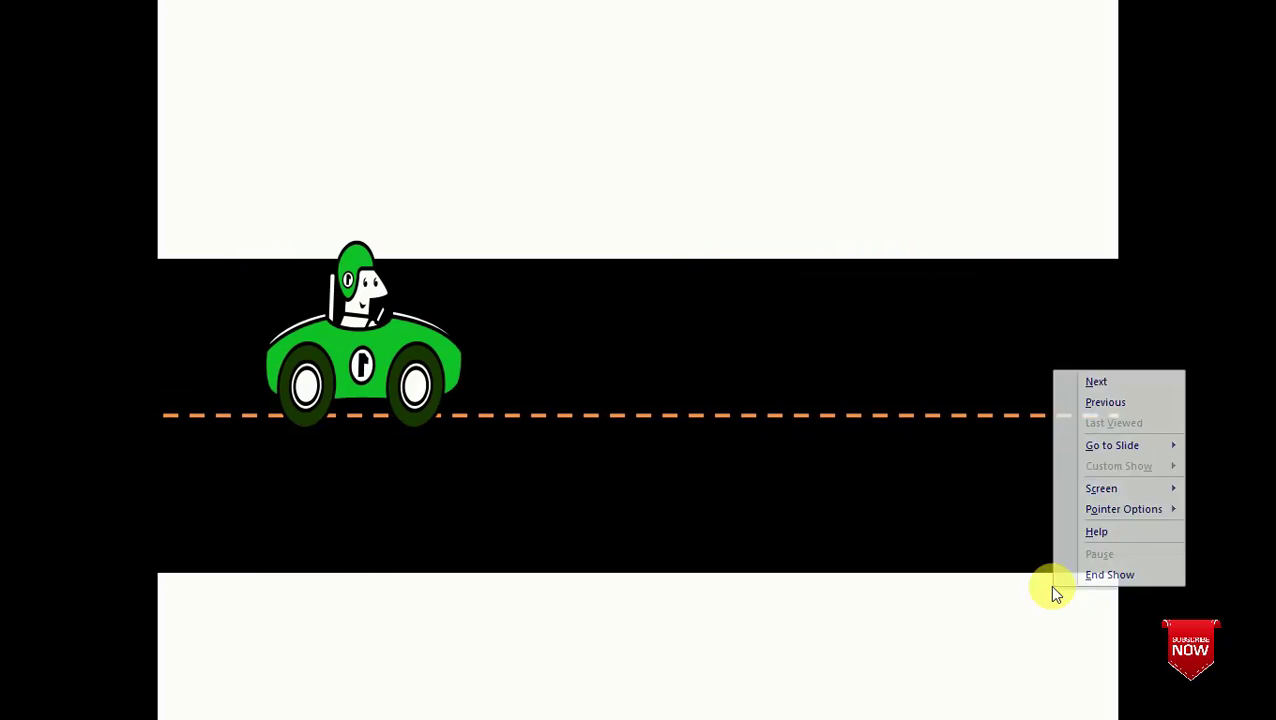
click(1118, 567)
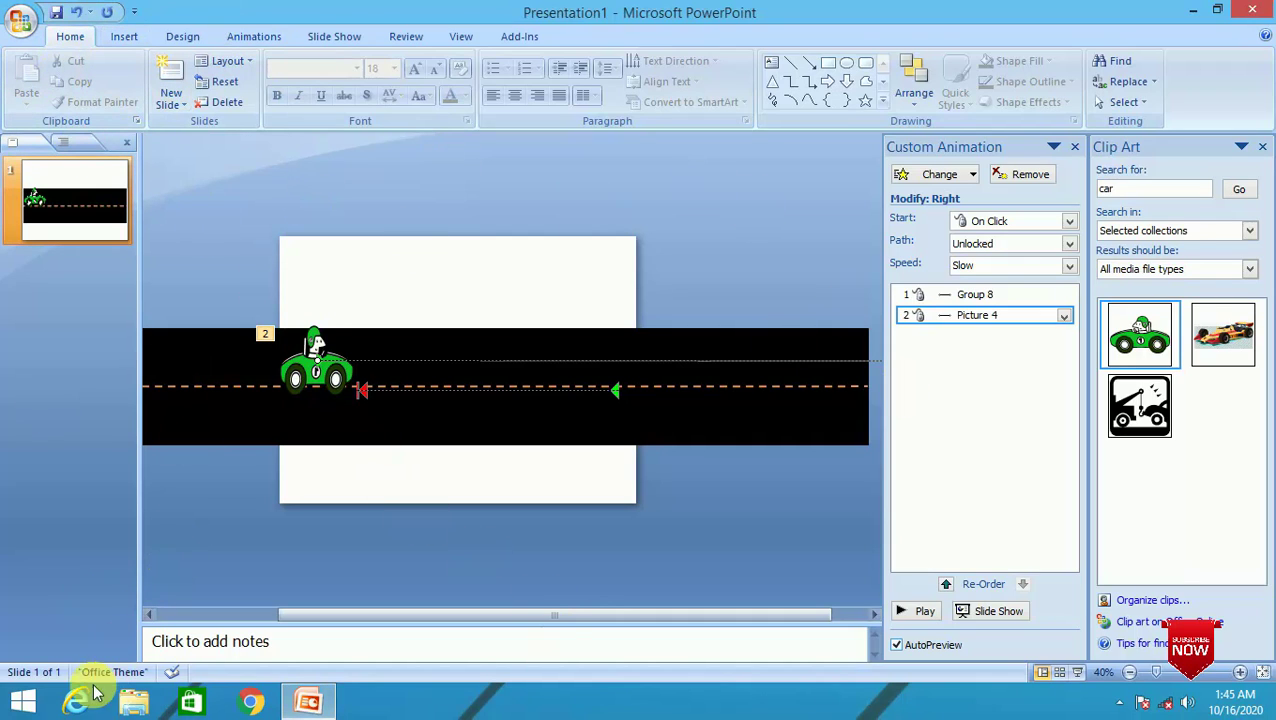
- Create a new blank presentation and apply the Blank layout to its slide
click(22, 26)
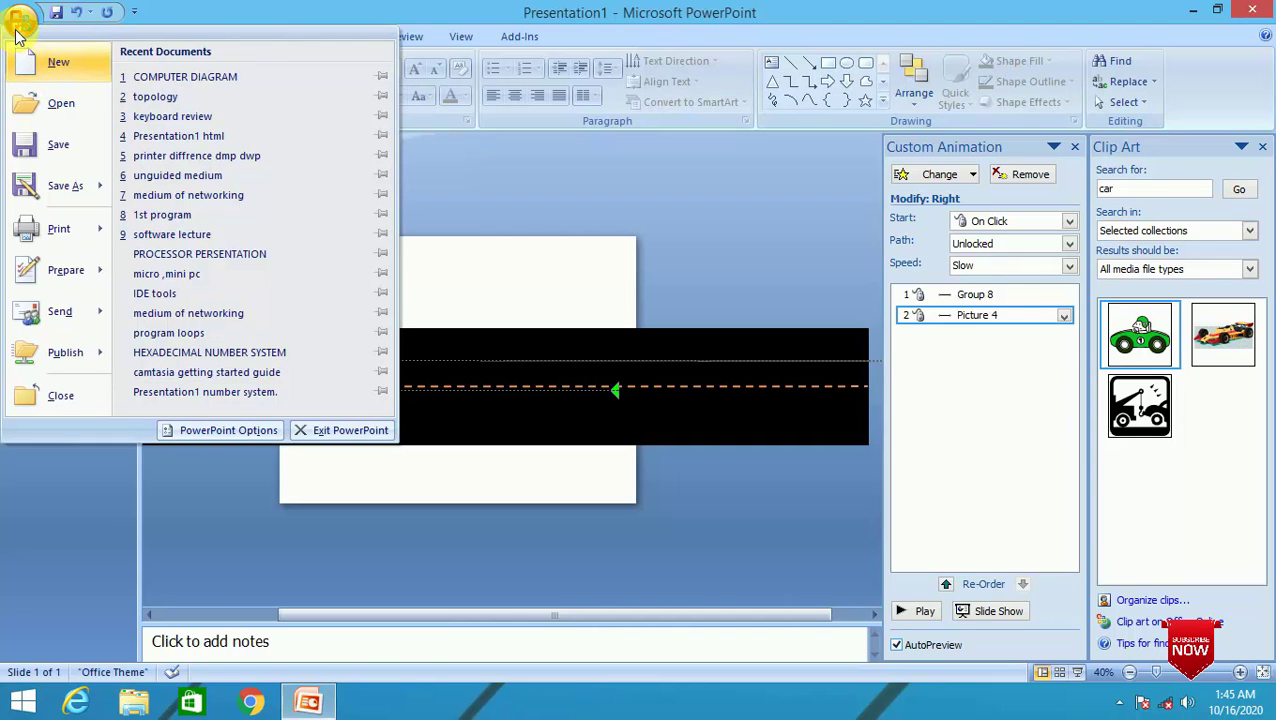
click(57, 64)
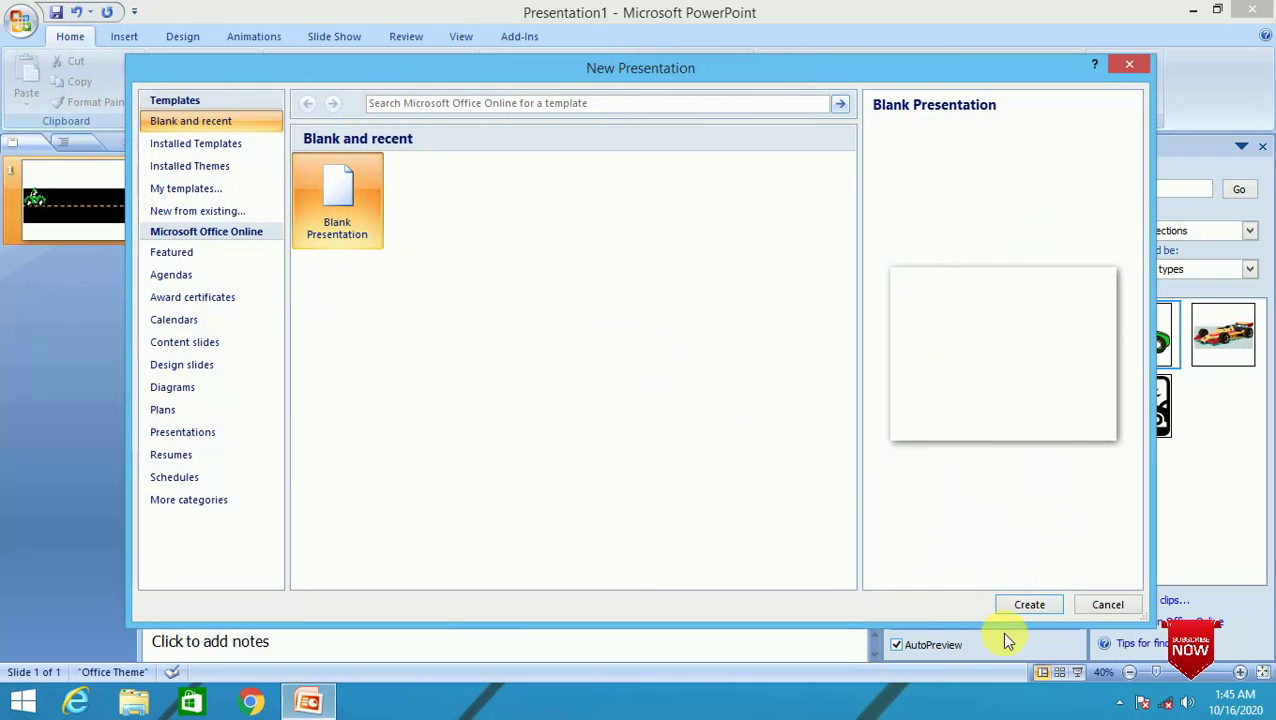
click(1030, 604)
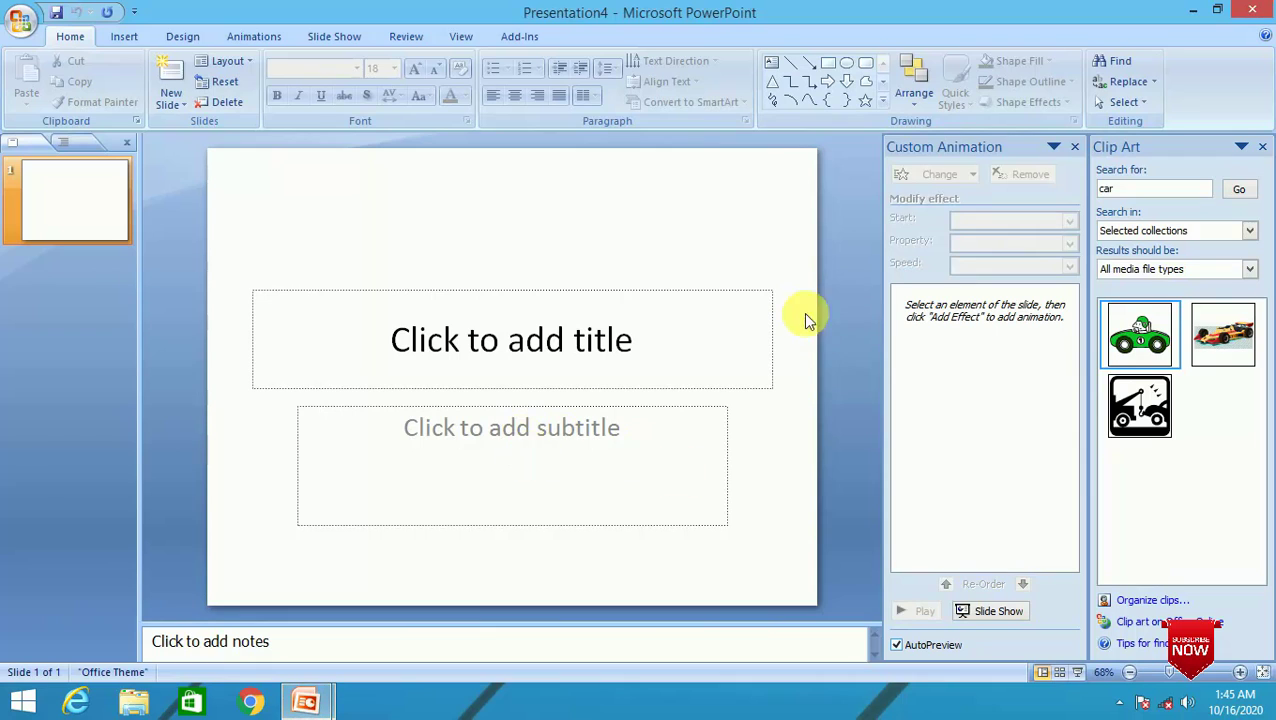
click(219, 66)
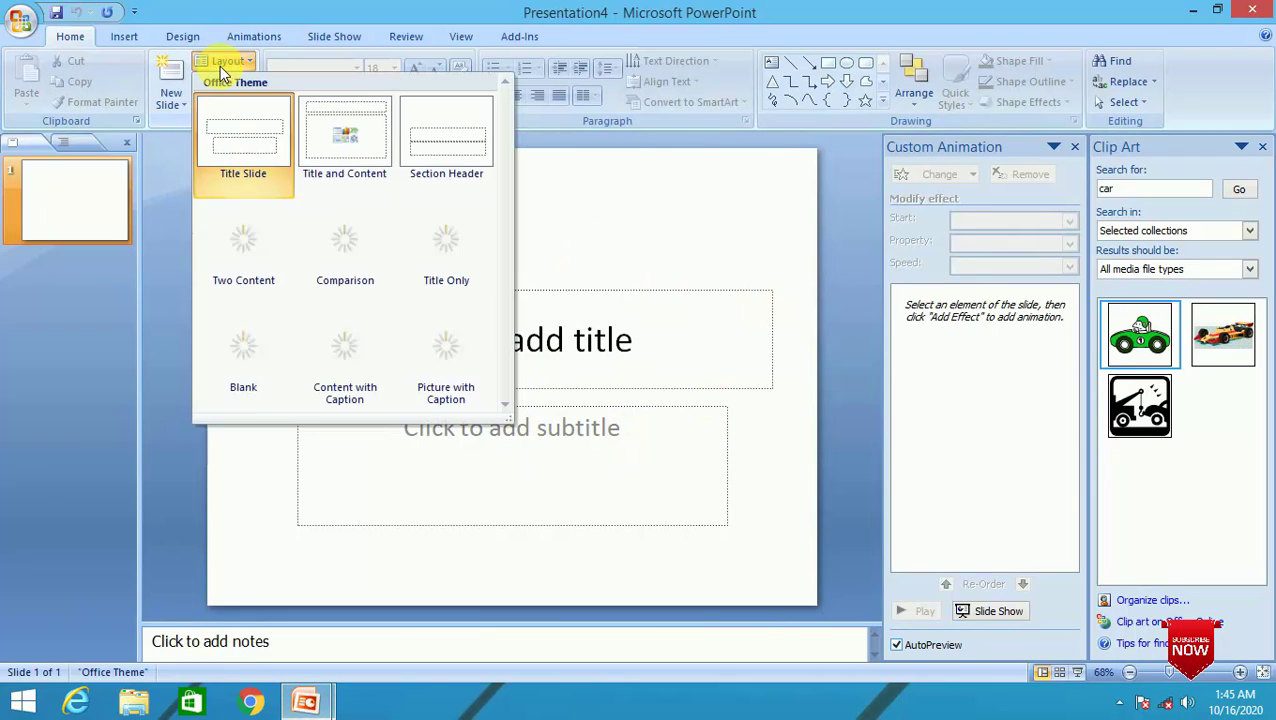
click(243, 358)
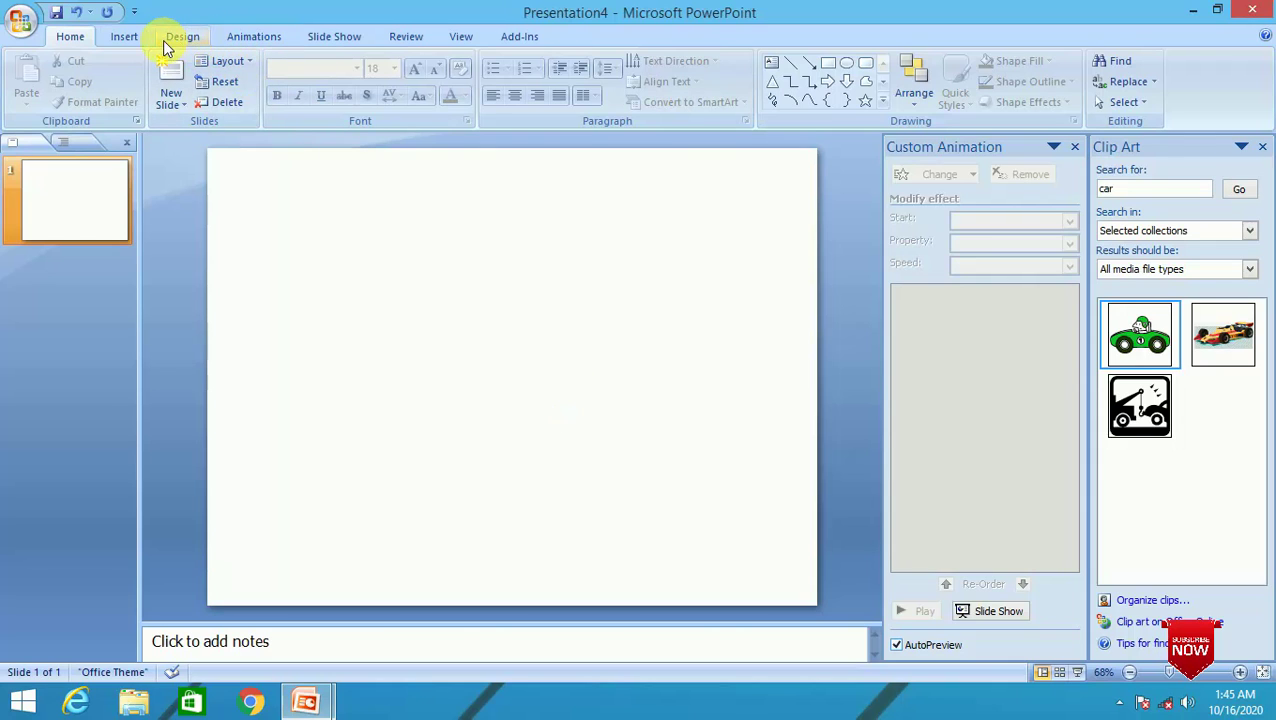
click(125, 39)
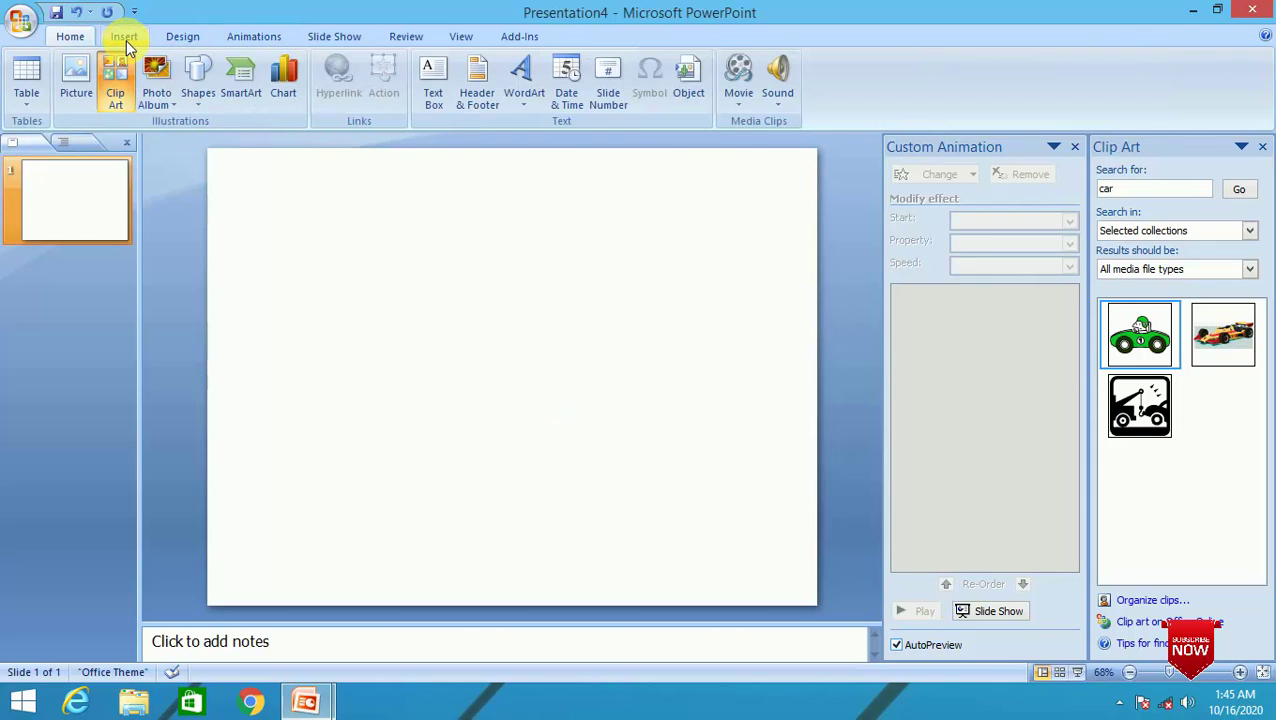
- Draw a wide rectangle across the slide's middle, make it taller, and style it solid black
click(197, 94)
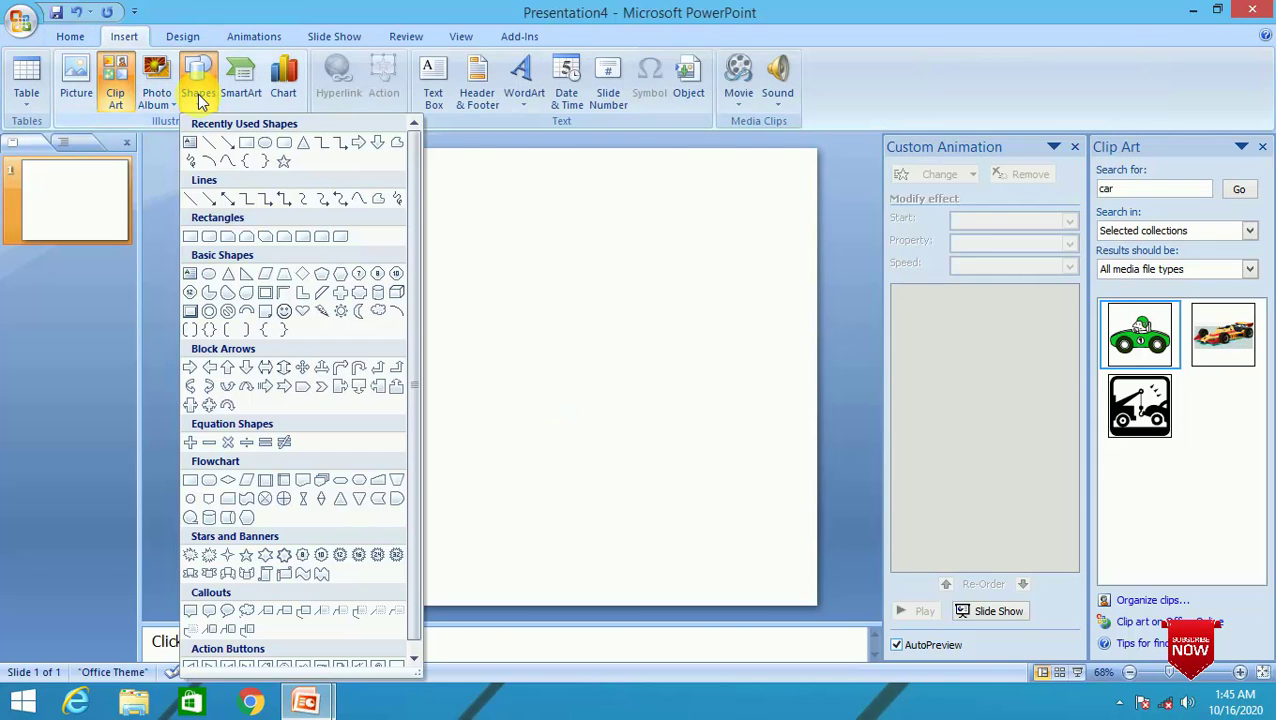
click(250, 147)
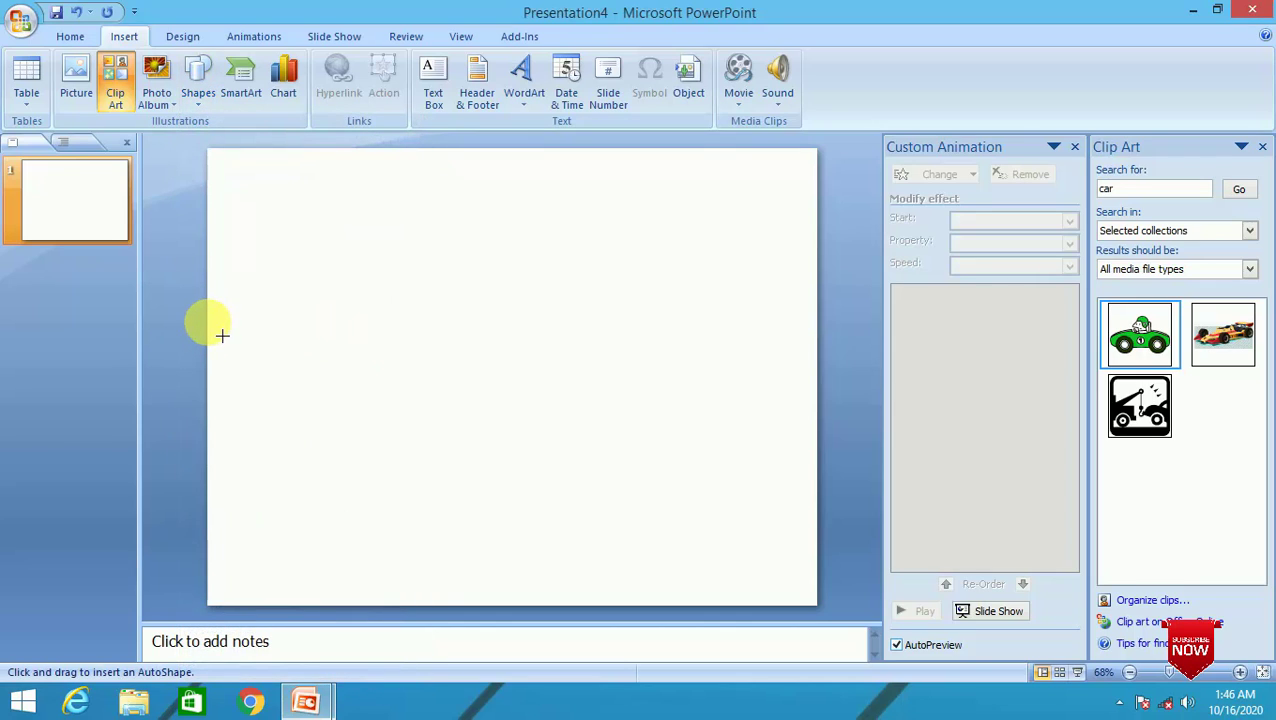
mouse_move(210, 323)
mouse_down()
mouse_move(822, 456)
mouse_move(817, 446)
mouse_up()
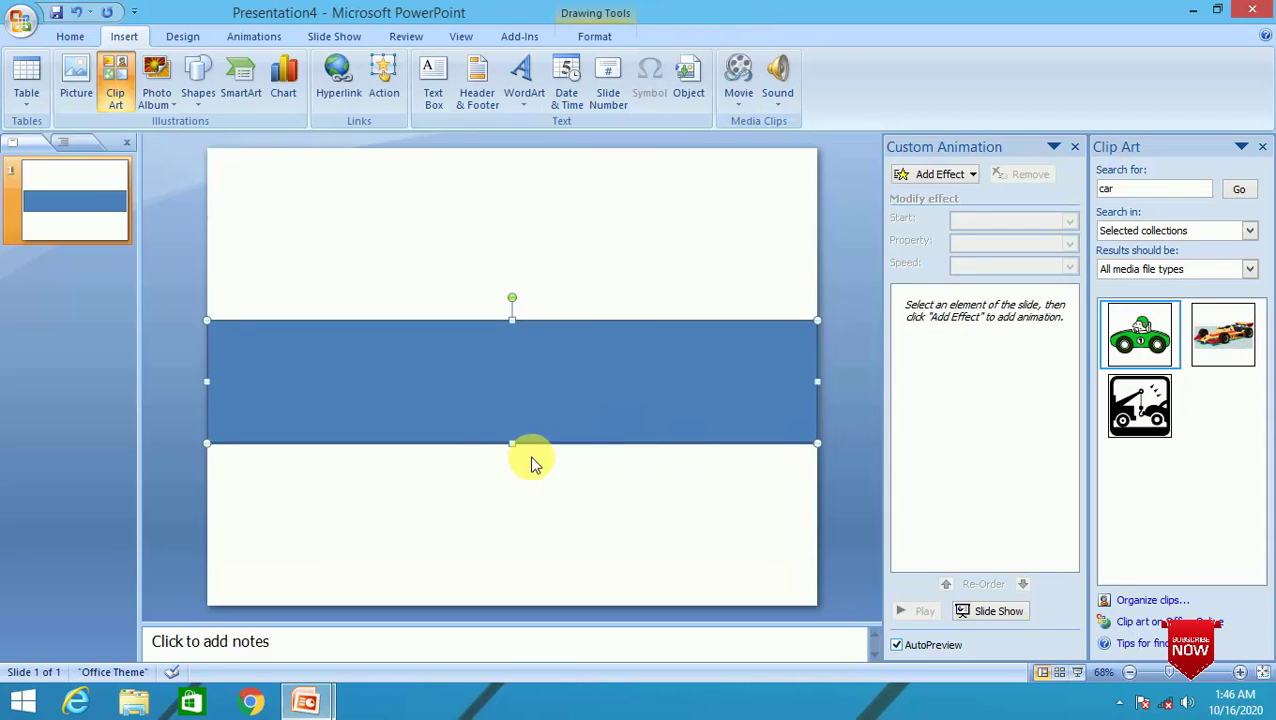
drag(512, 443, 512, 458)
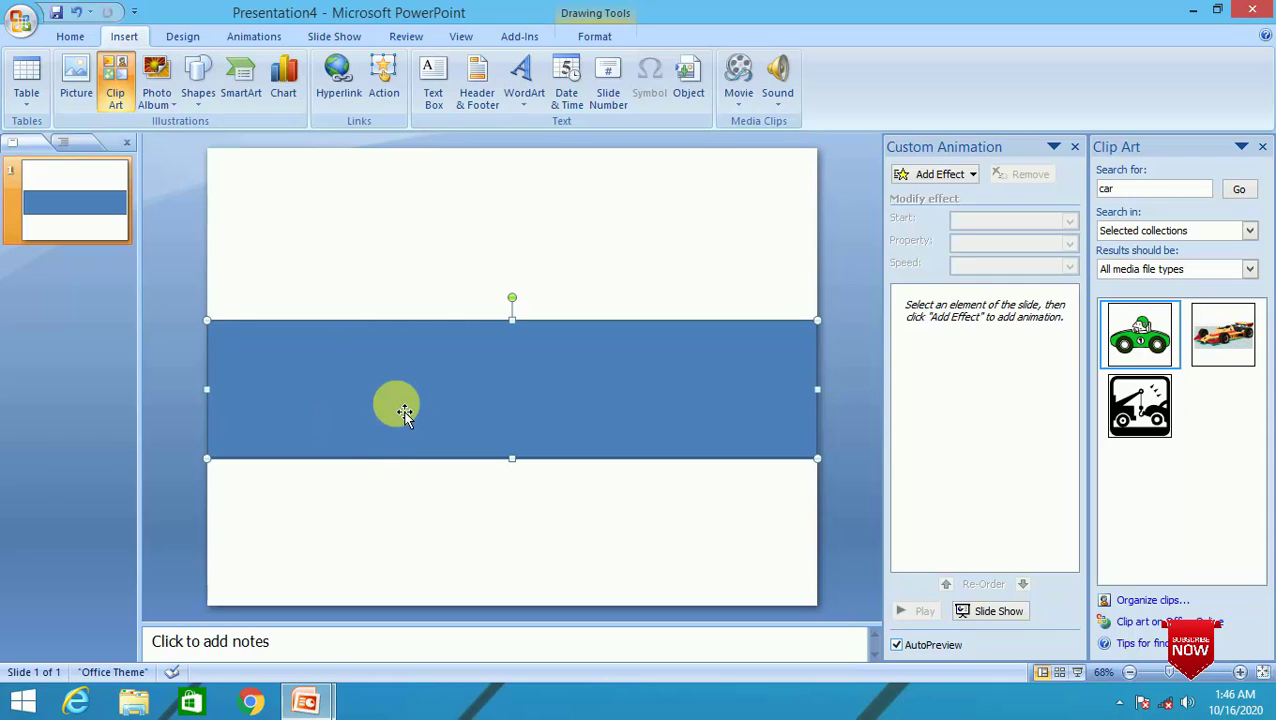
double_click(404, 415)
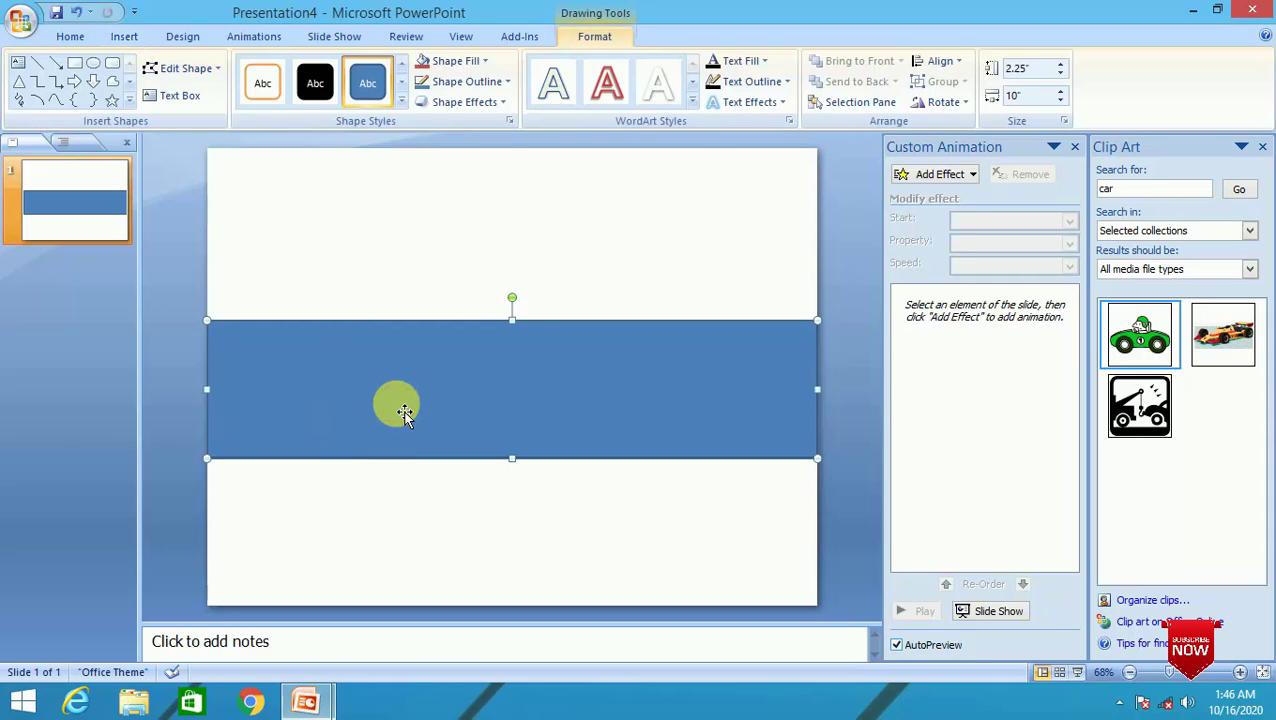
click(315, 90)
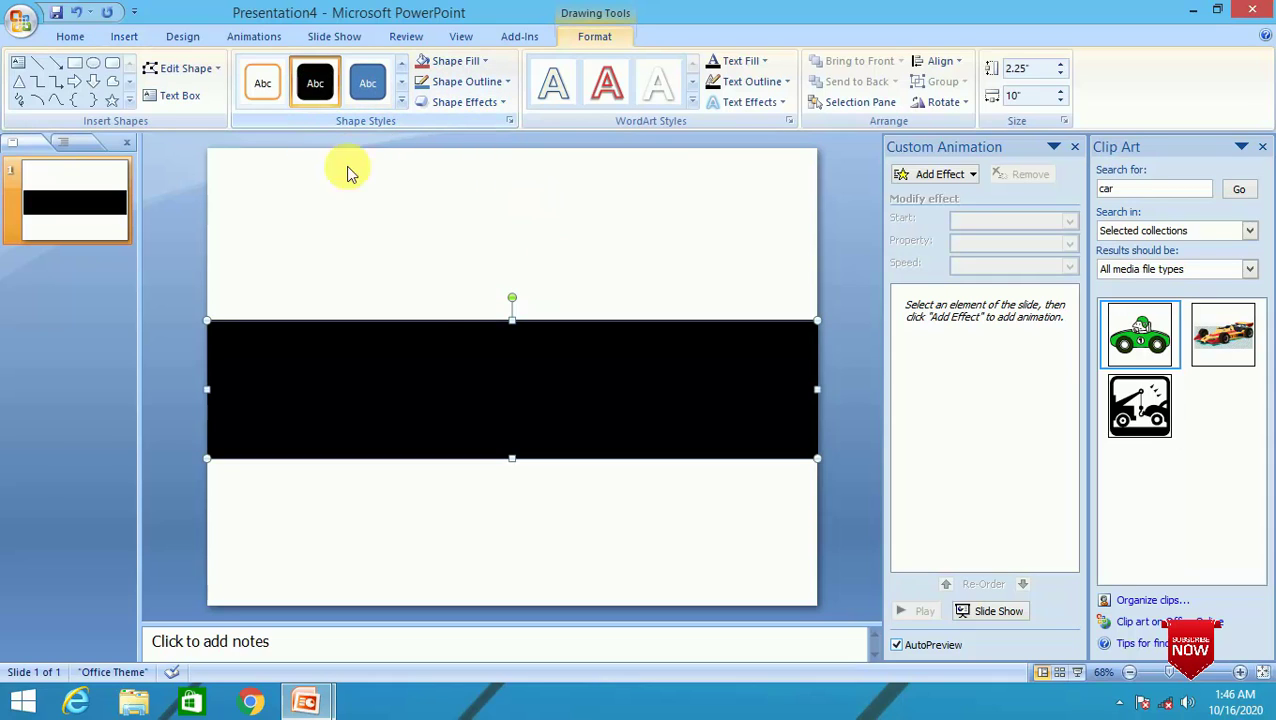
click(575, 580)
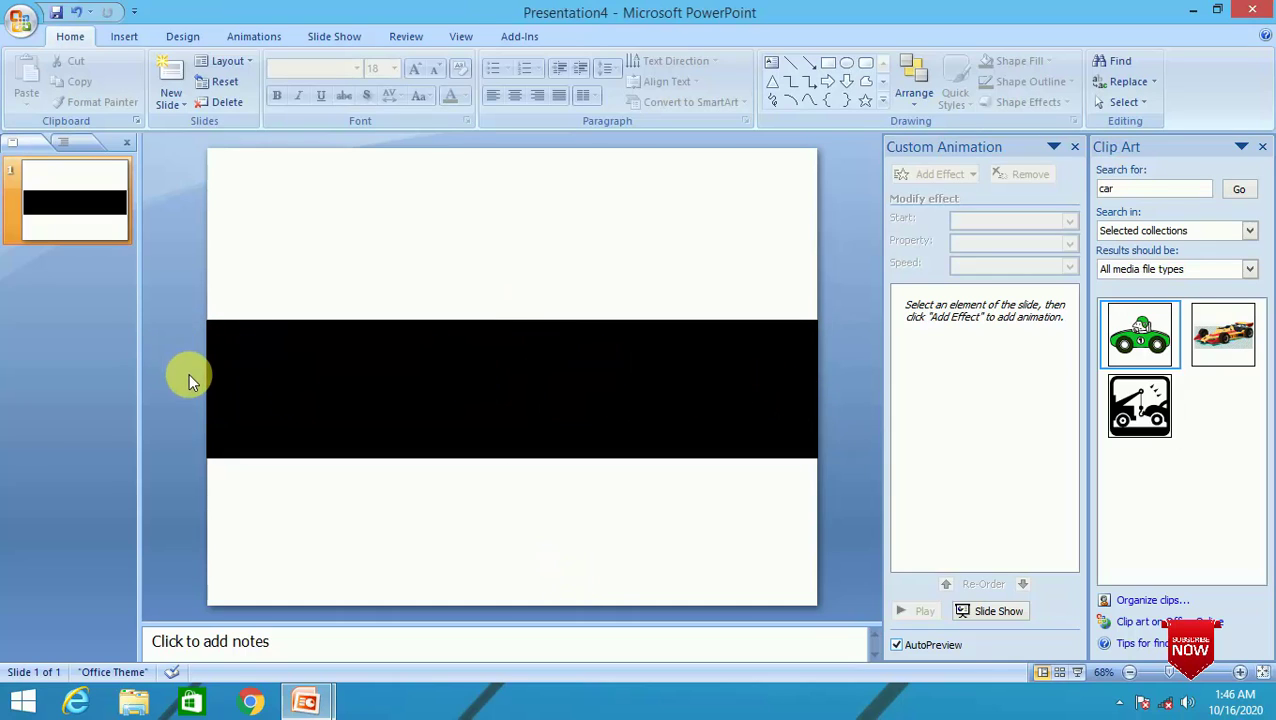
click(395, 408)
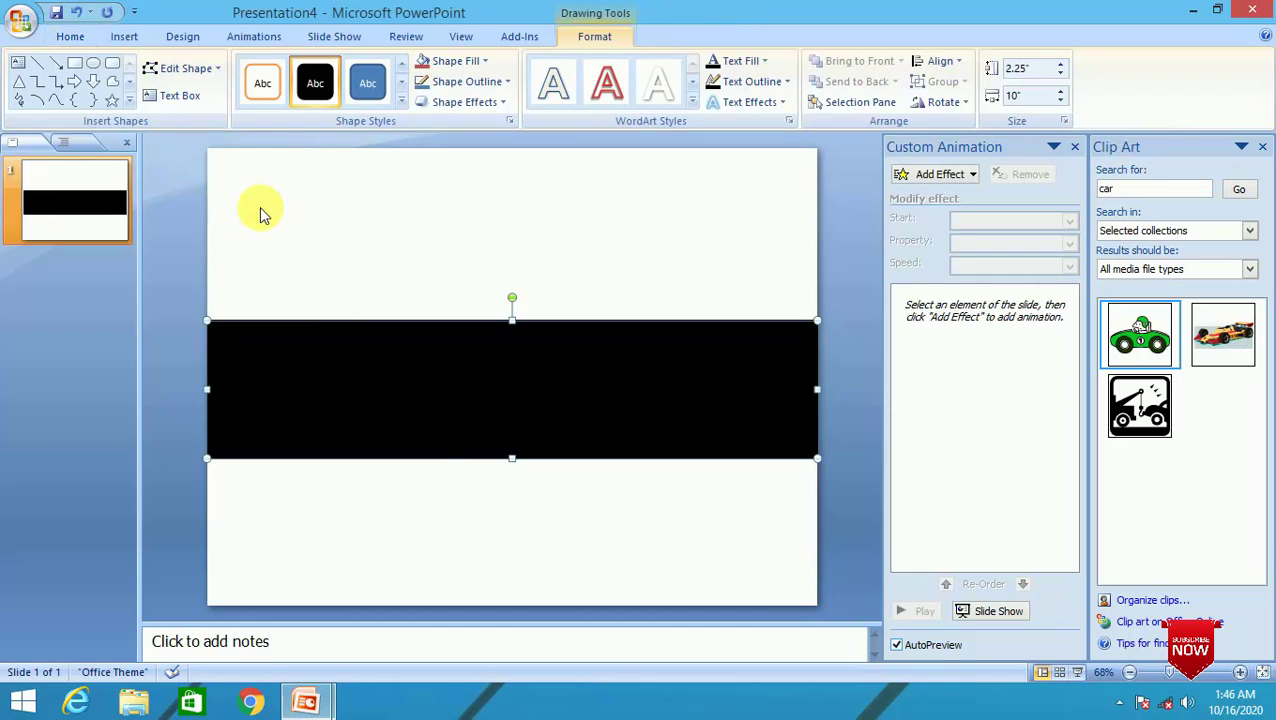
- Draw a straight line across the middle of the black road
click(122, 36)
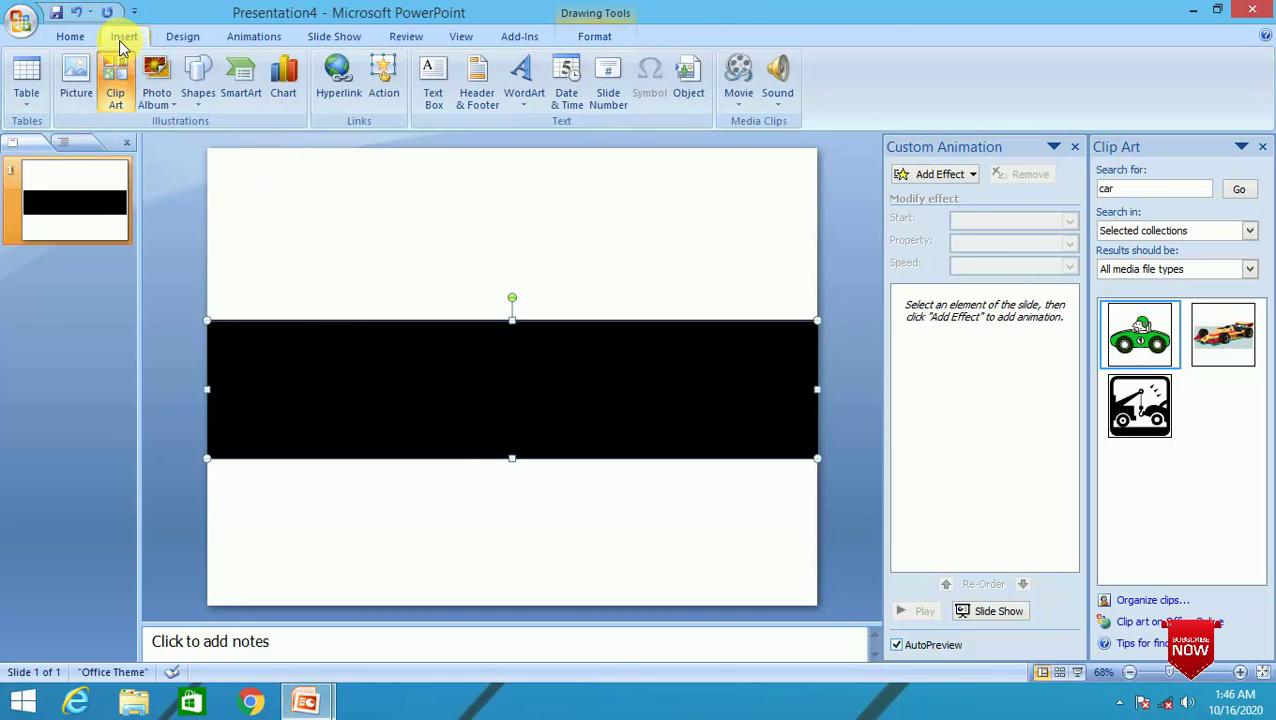
click(205, 95)
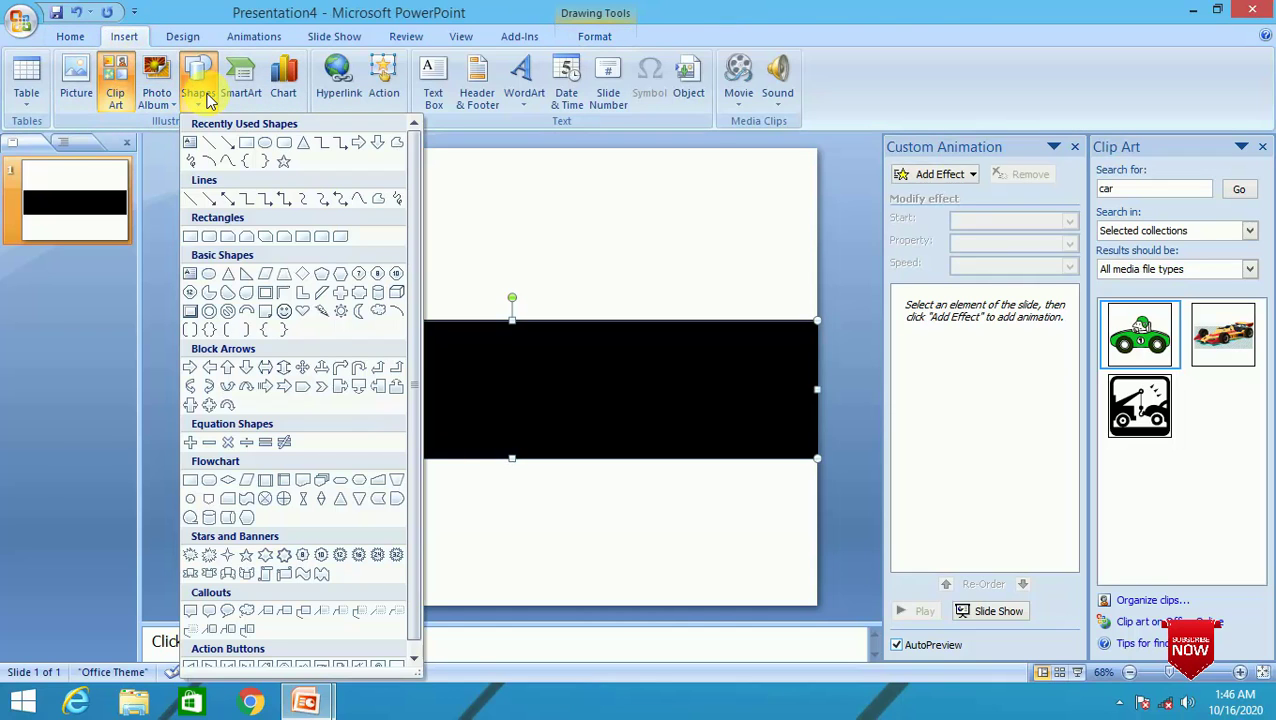
click(208, 161)
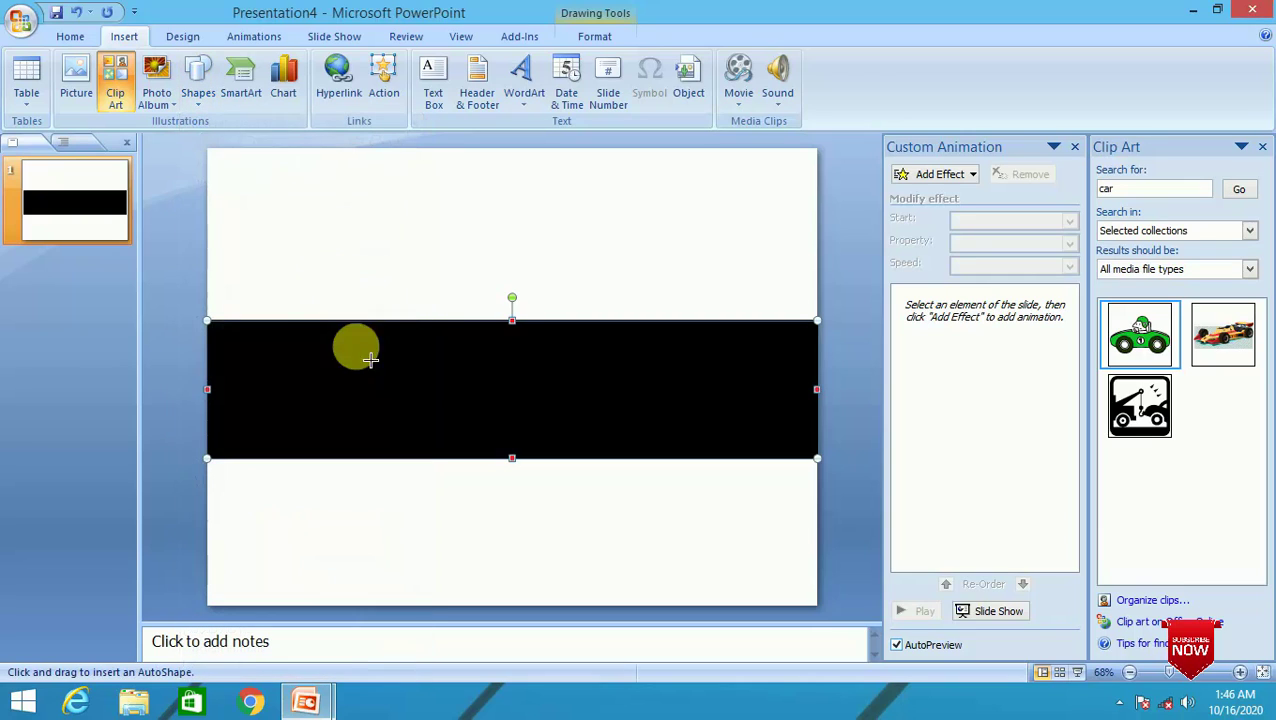
mouse_move(208, 390)
mouse_down()
mouse_move(825, 404)
mouse_move(819, 392)
mouse_up()
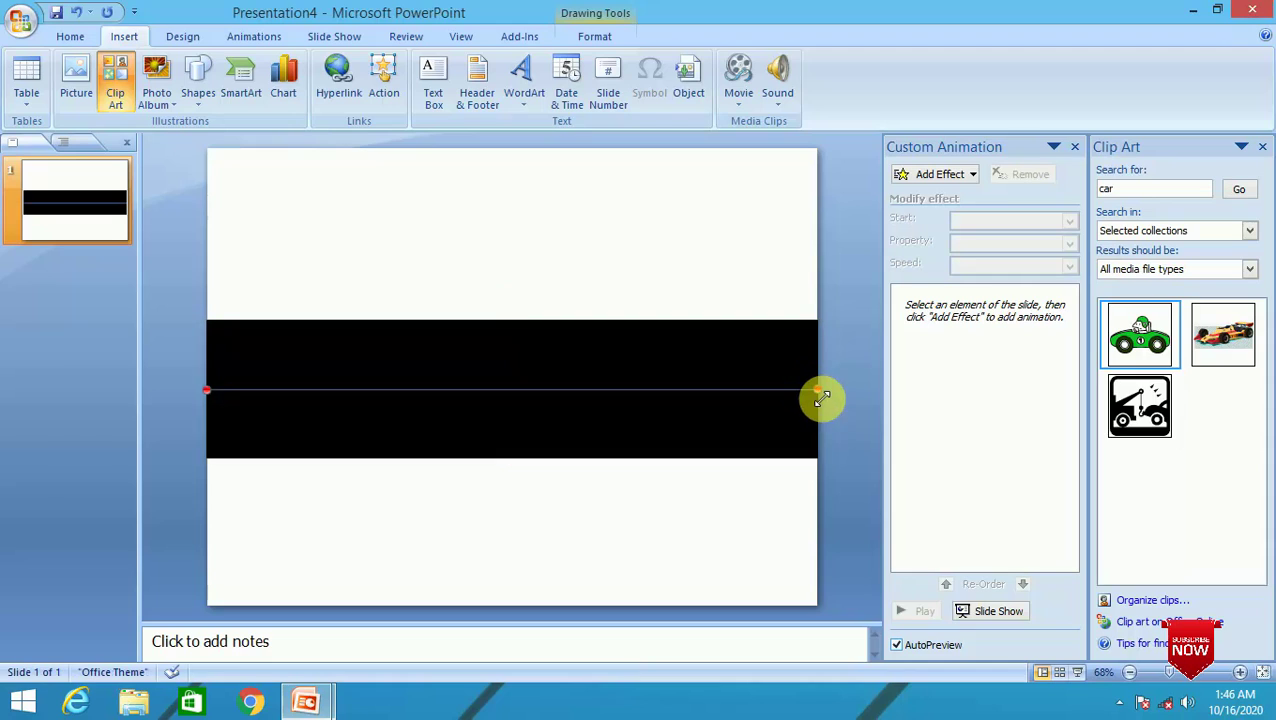
- Give the line an orange shape style and a dashed outline
double_click(457, 397)
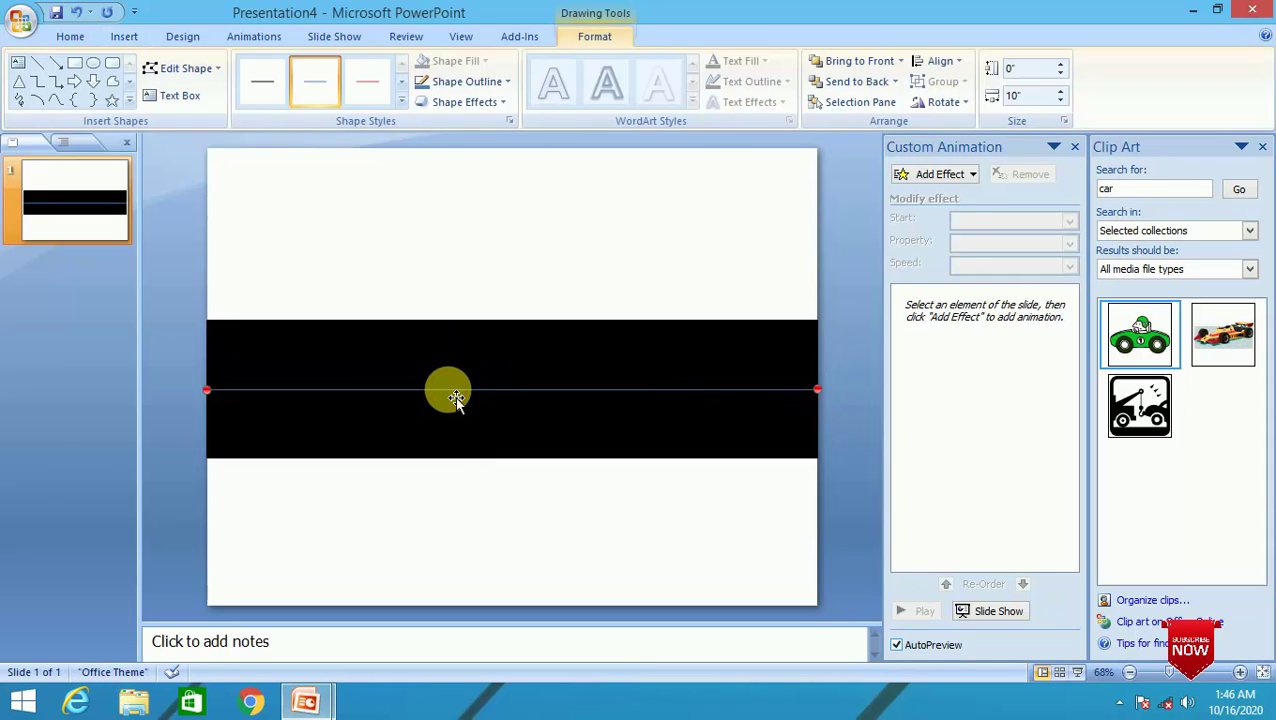
click(400, 102)
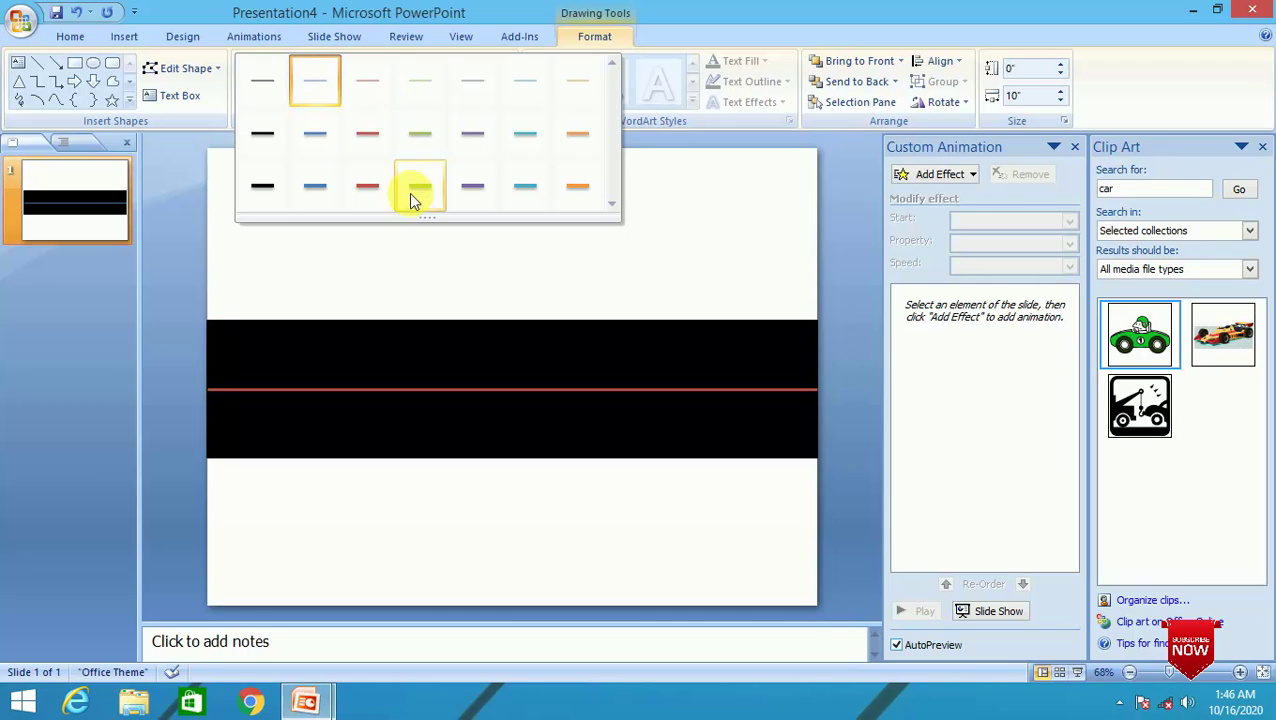
click(572, 194)
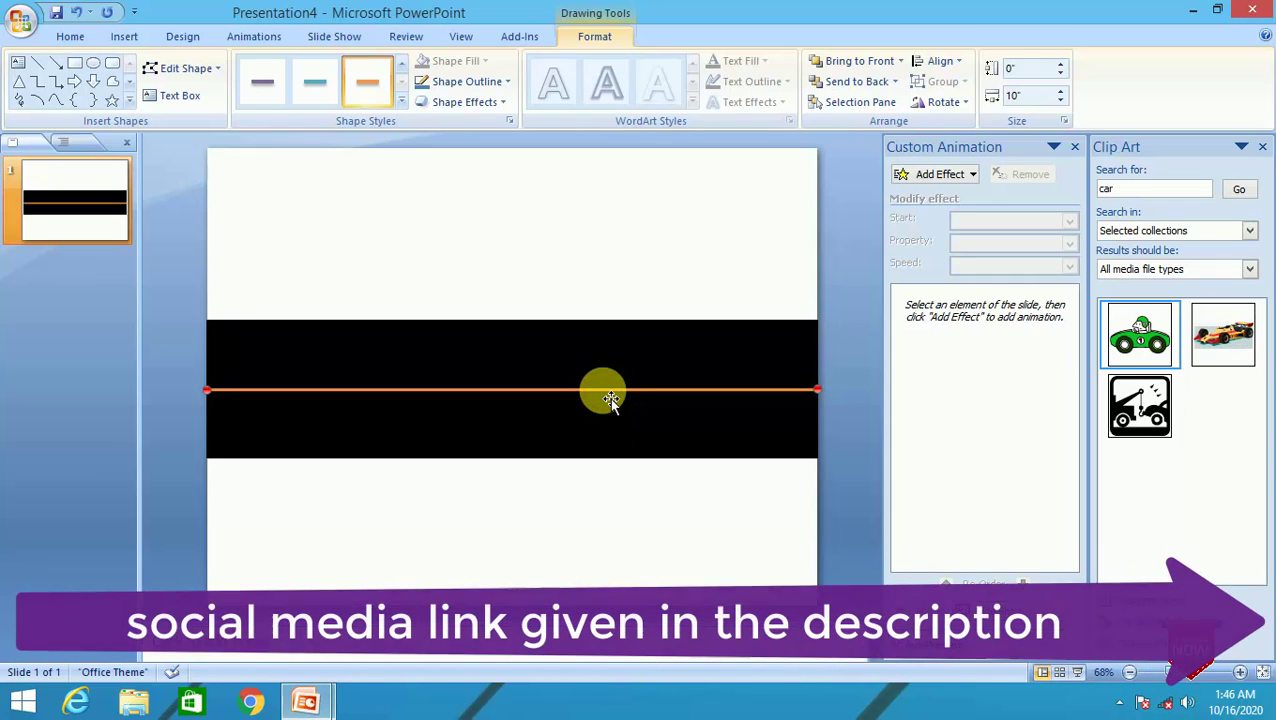
click(505, 82)
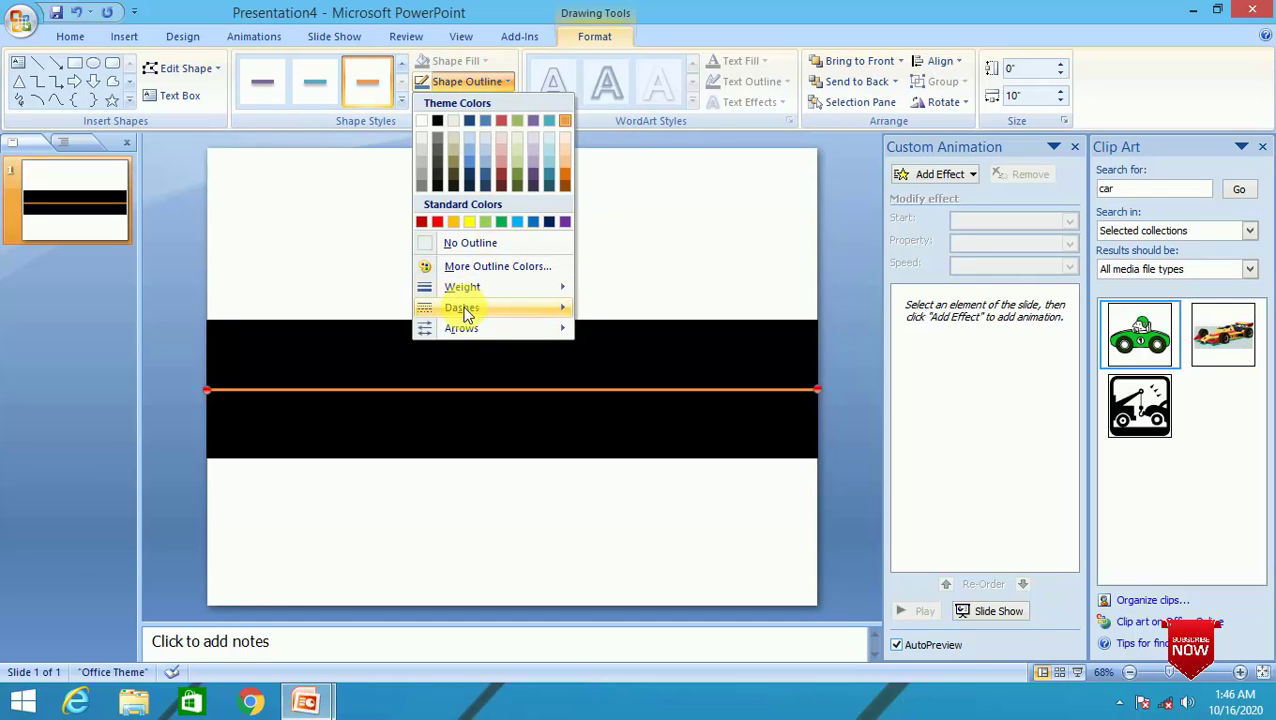
mouse_move(439, 309)
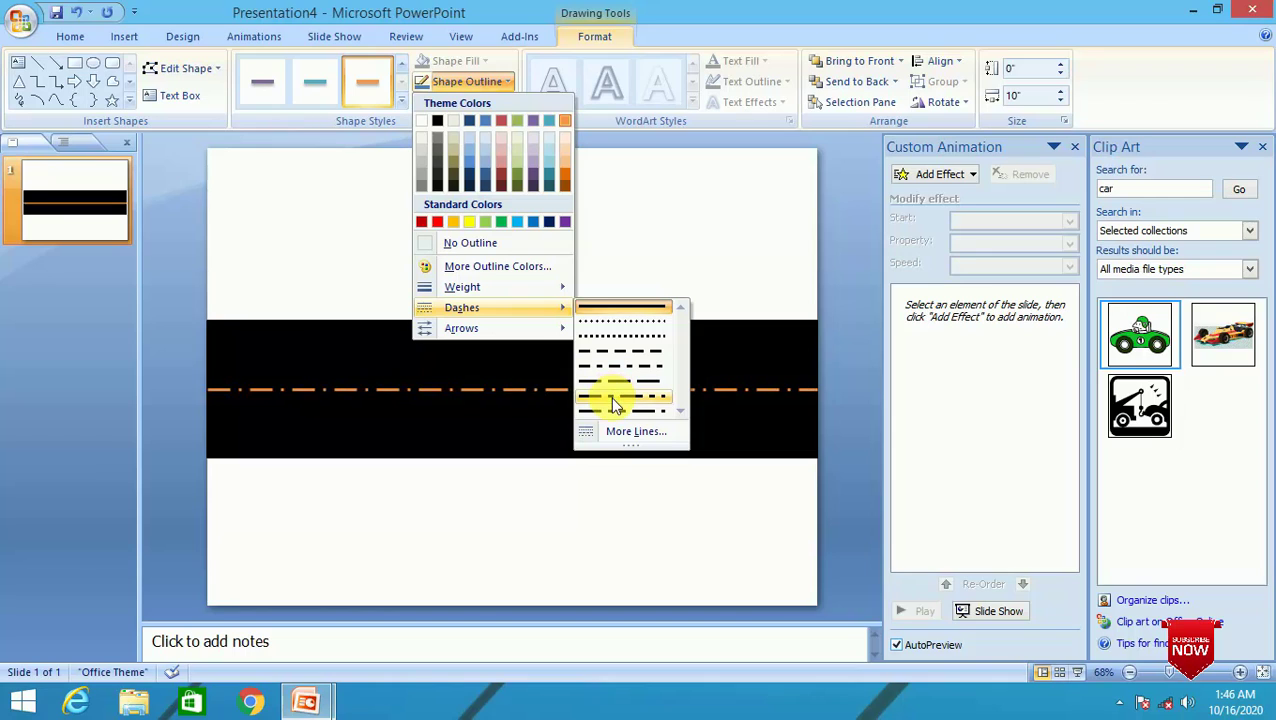
click(629, 358)
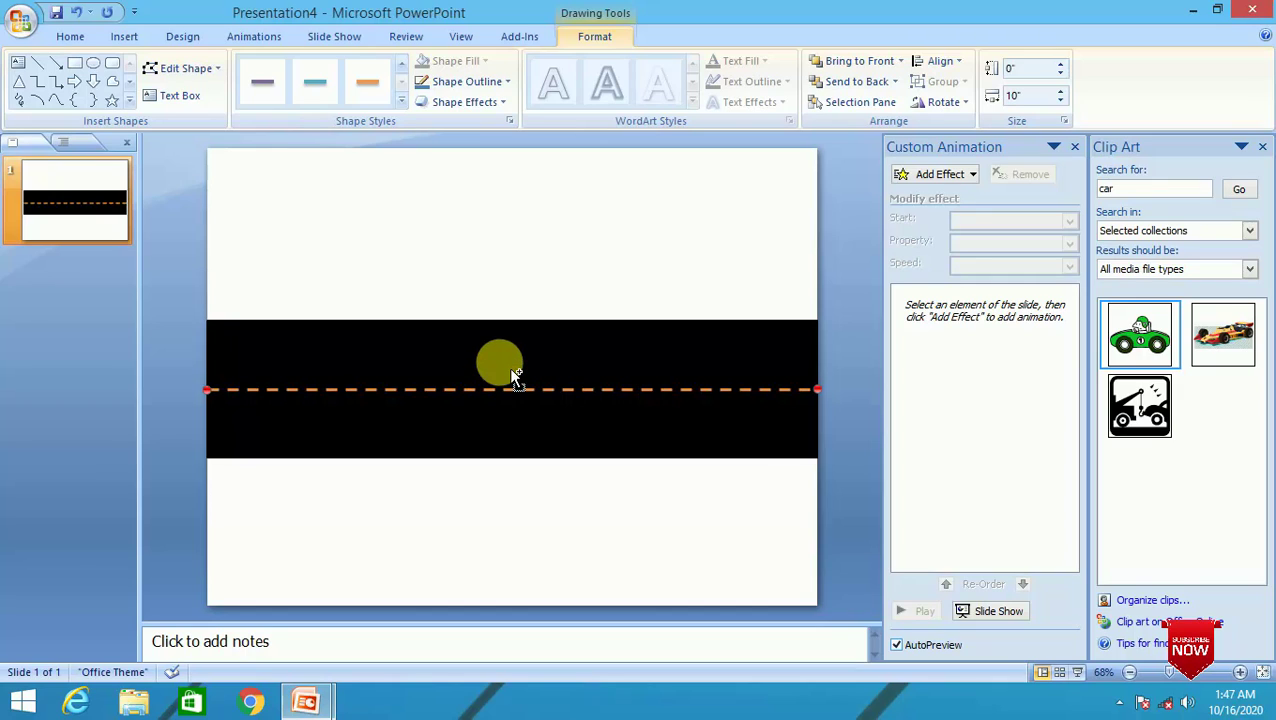
click(510, 350)
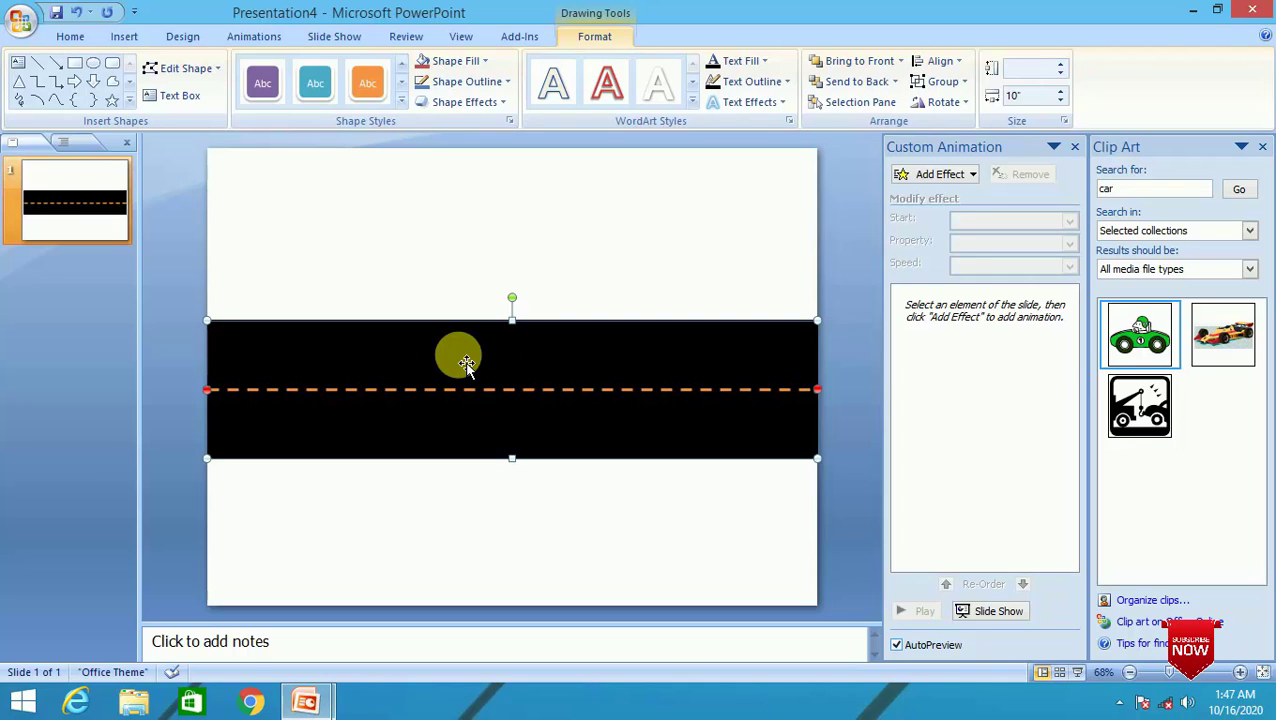
click(588, 543)
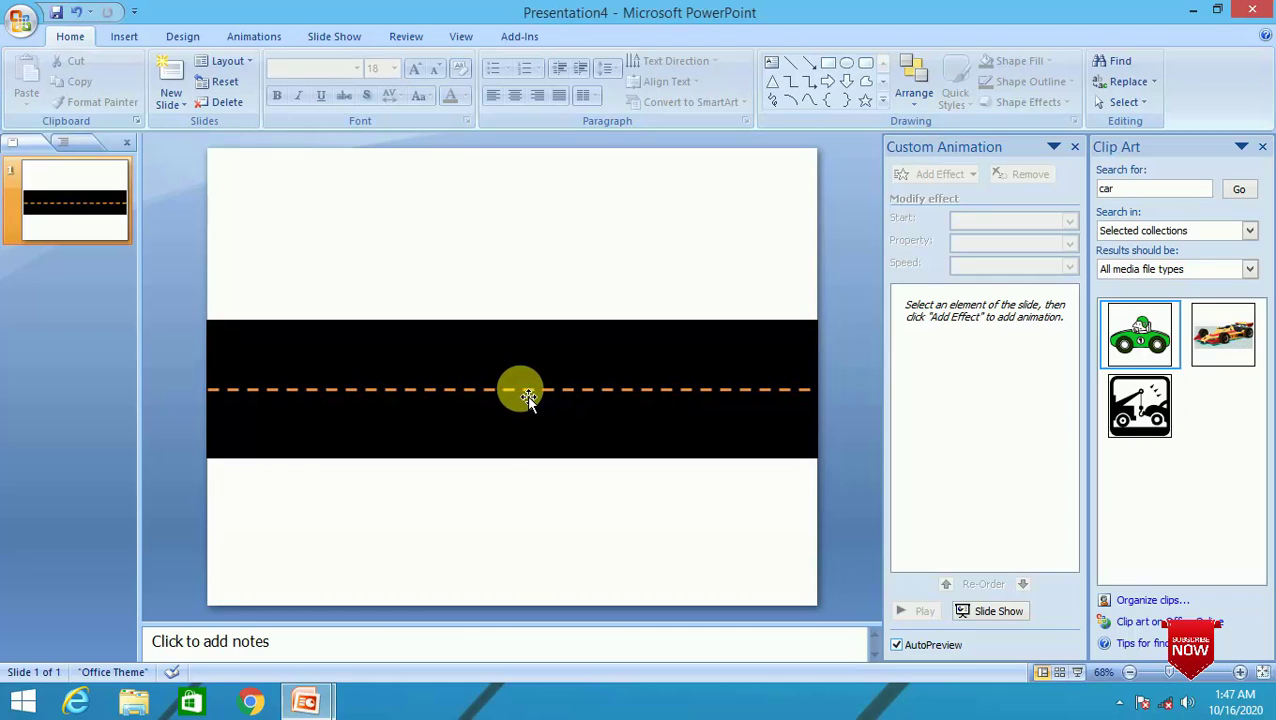
- Select the dashed centre line together with the black rectangle and group them
click(527, 395)
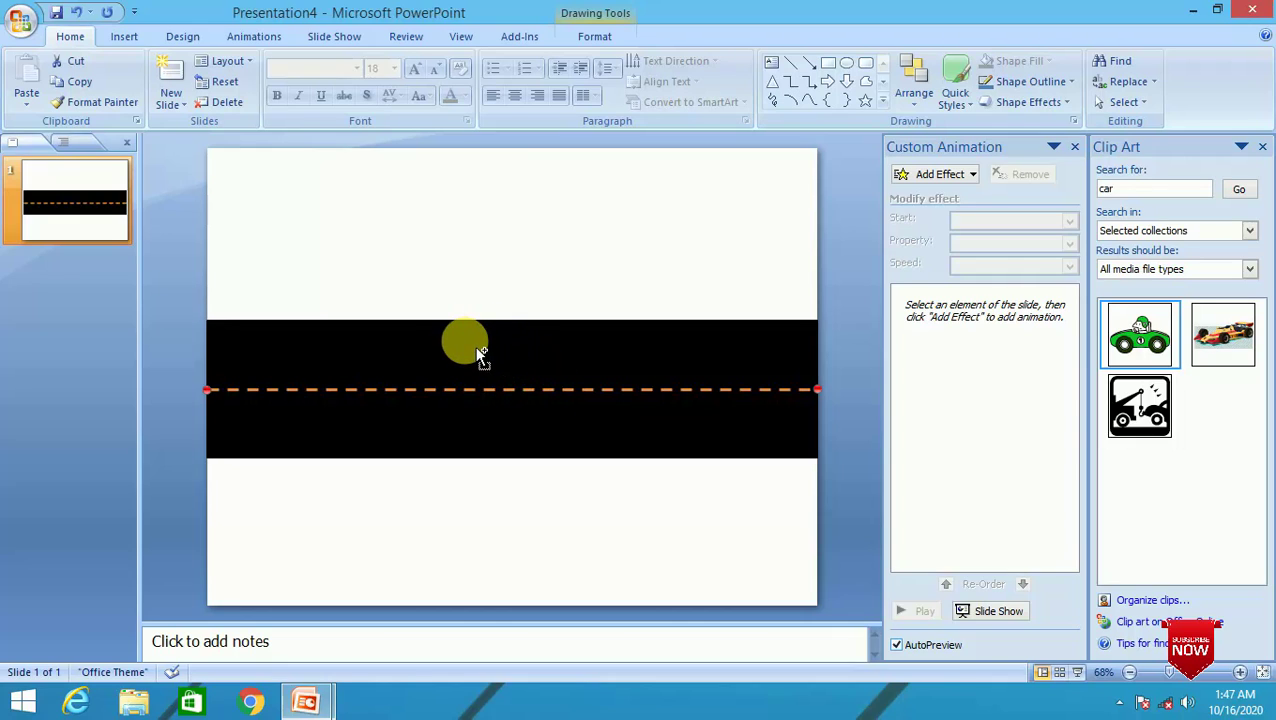
click(466, 341)
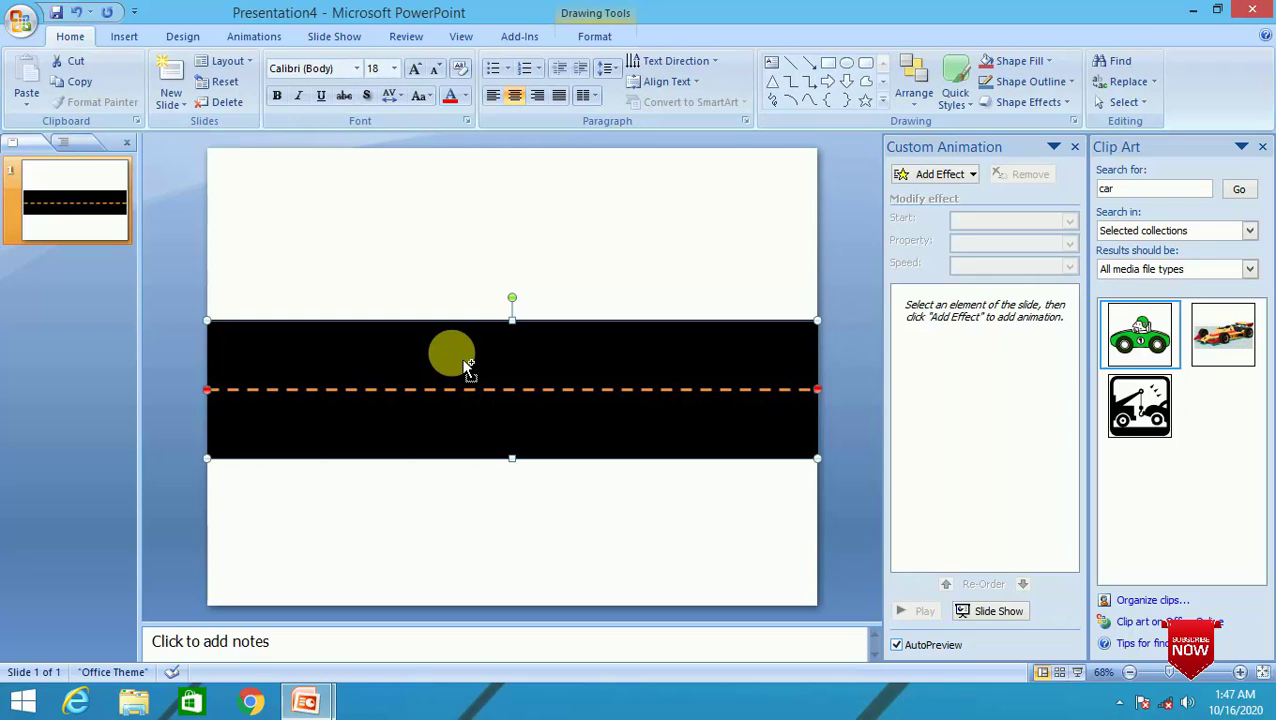
right_click(459, 361)
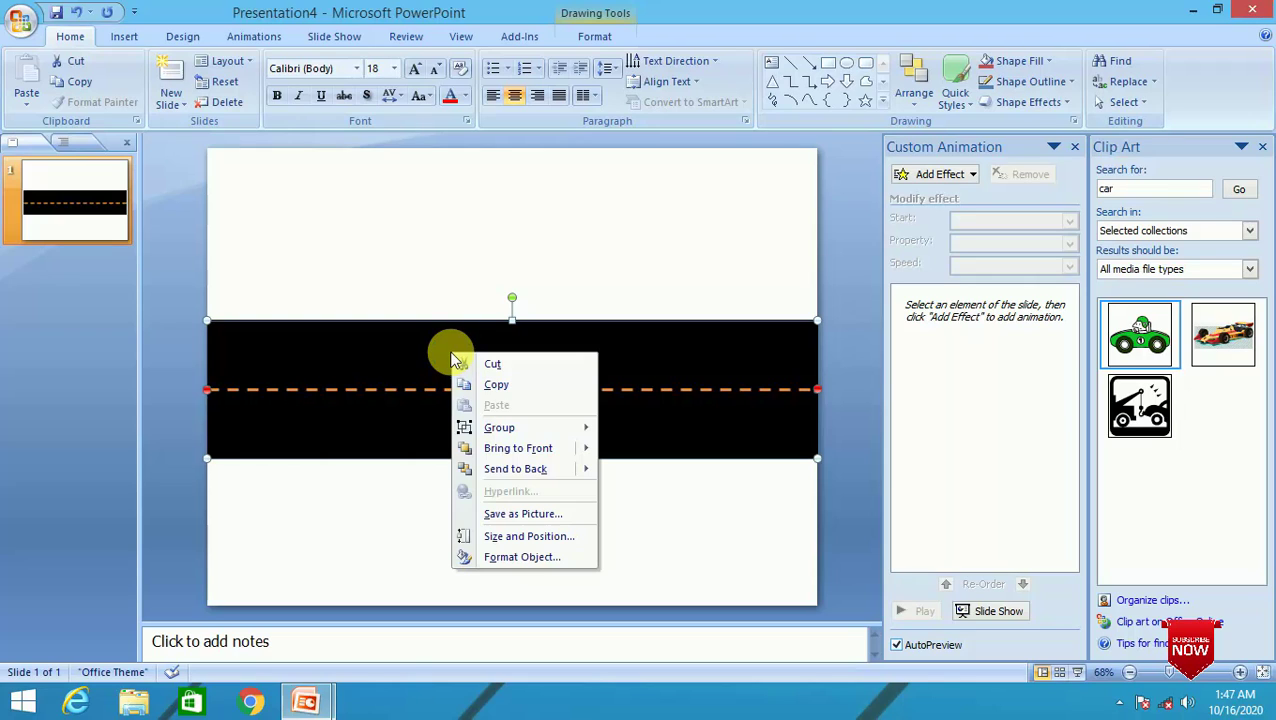
mouse_move(497, 436)
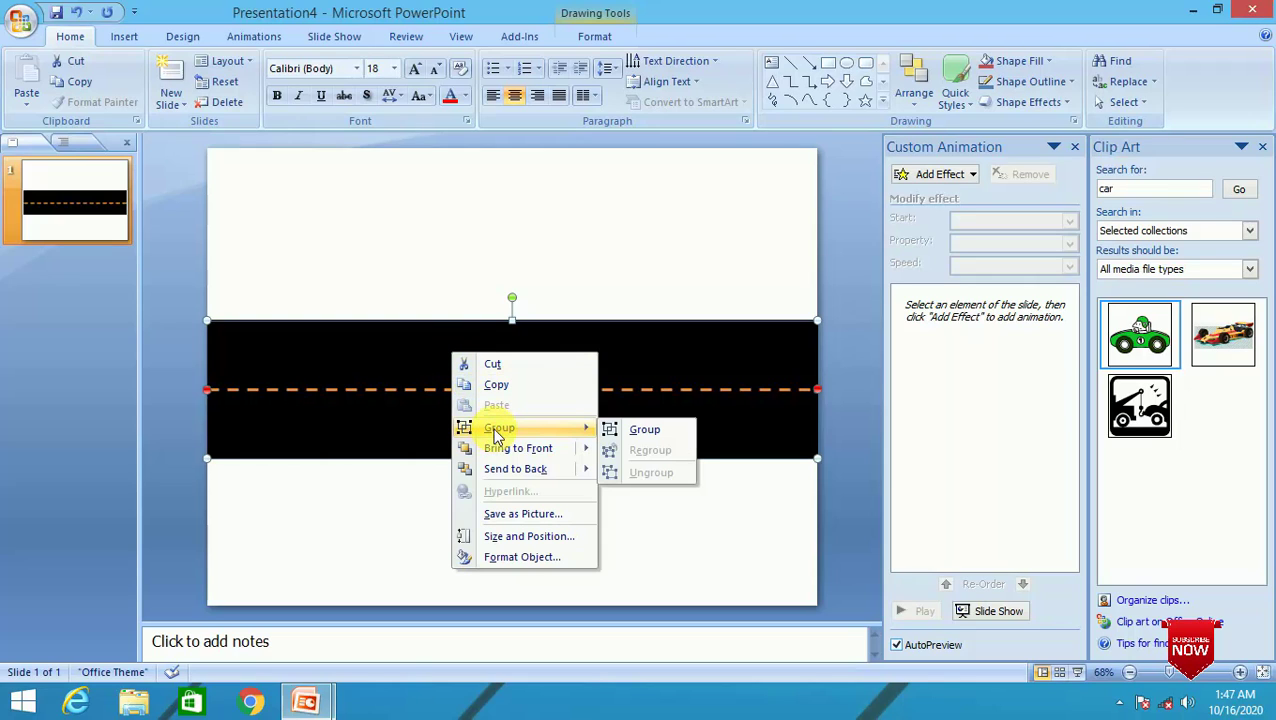
click(640, 429)
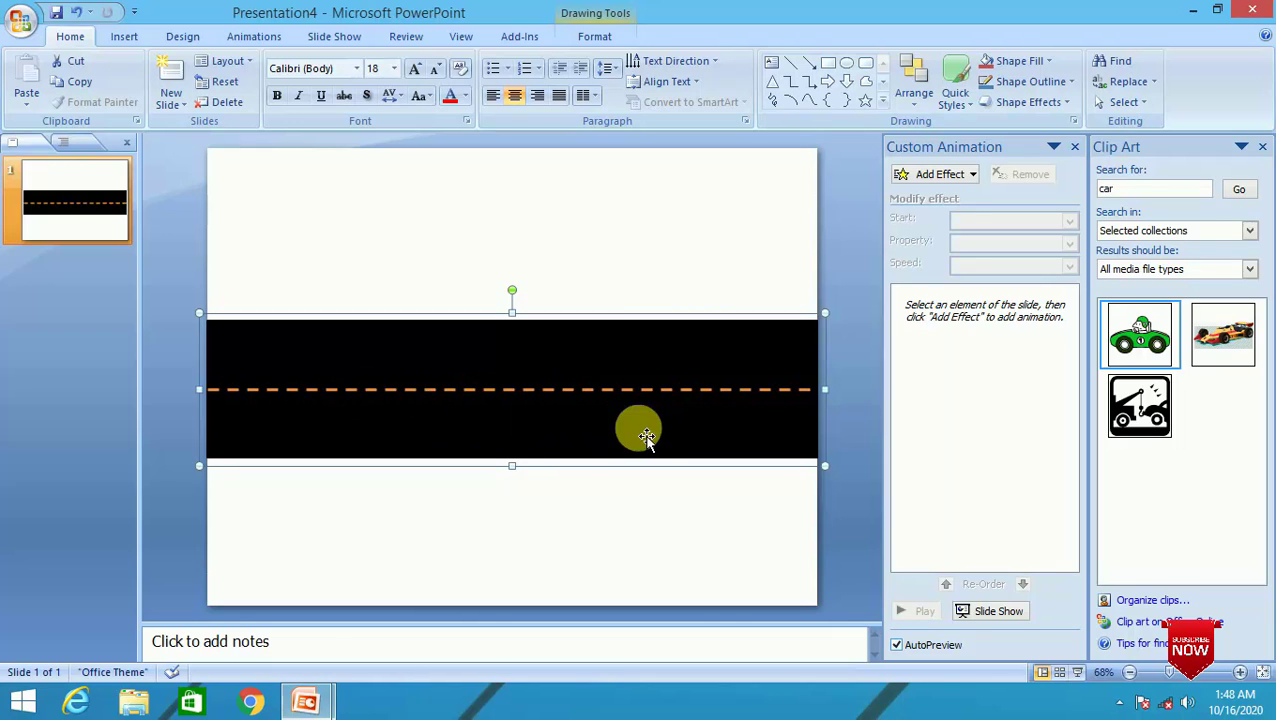
- Add the Left motion path from More Motion Paths to the road group and preview it
click(253, 36)
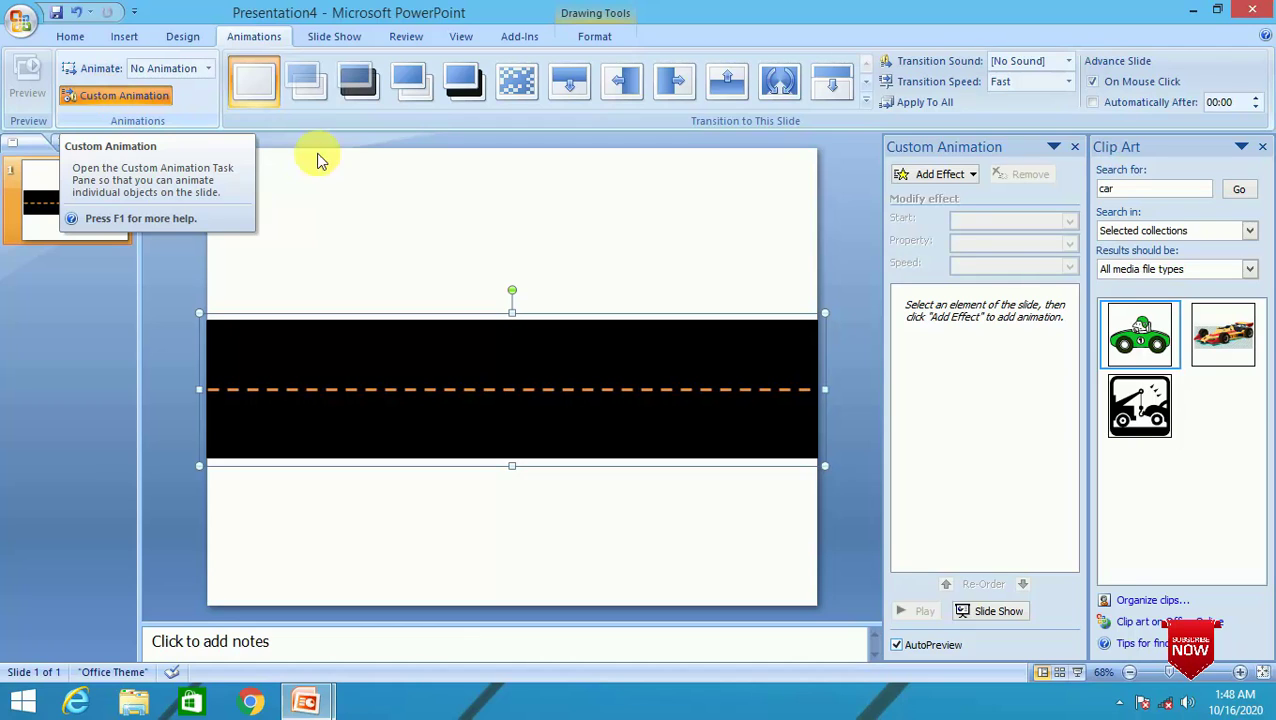
click(936, 178)
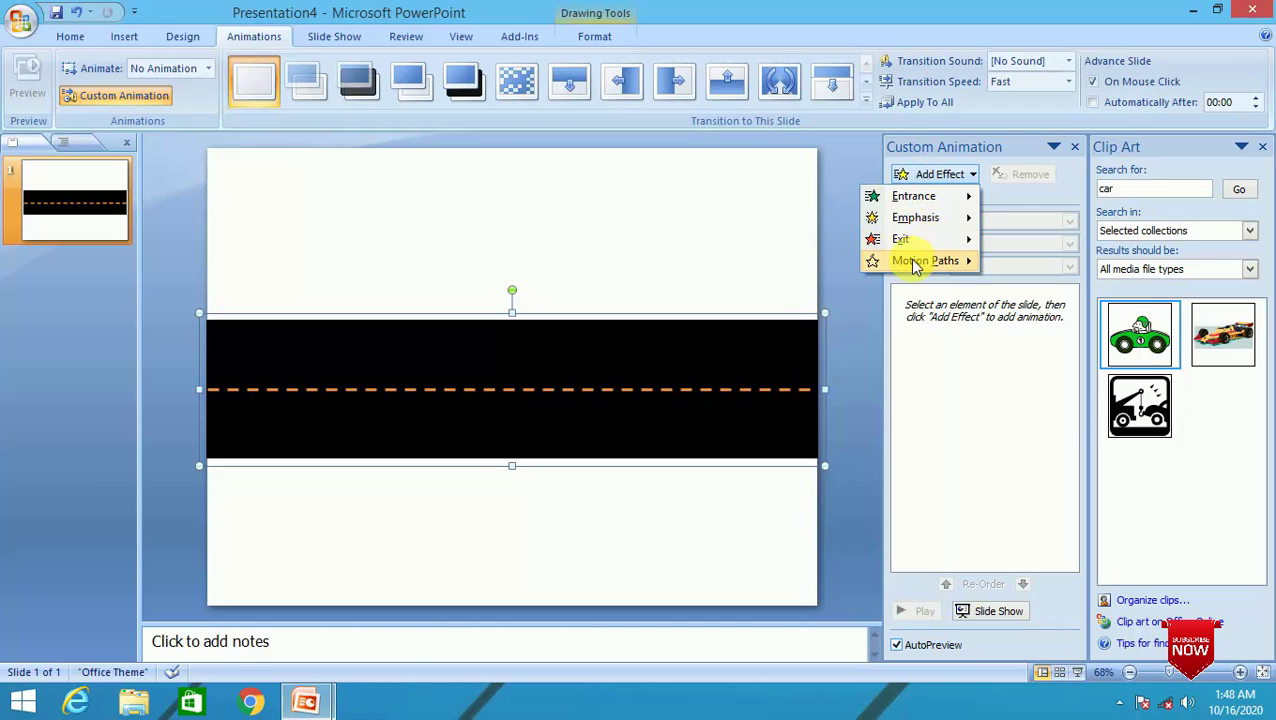
mouse_move(918, 268)
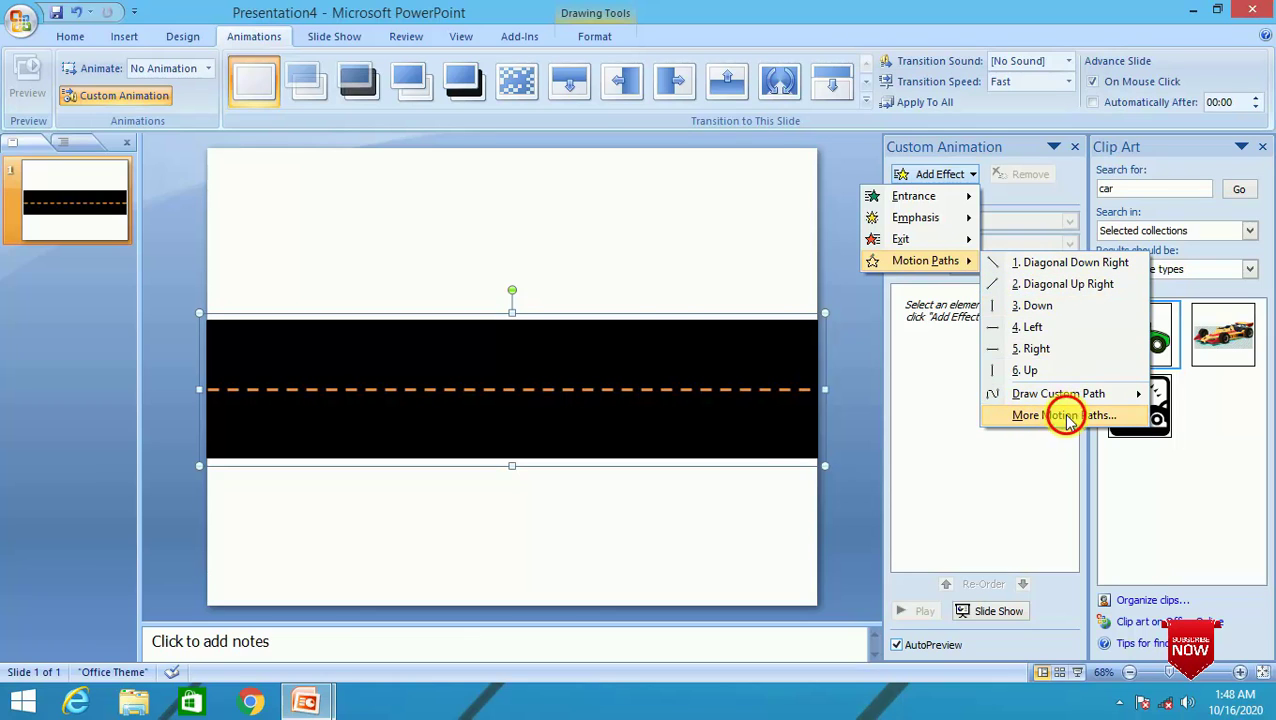
click(1062, 415)
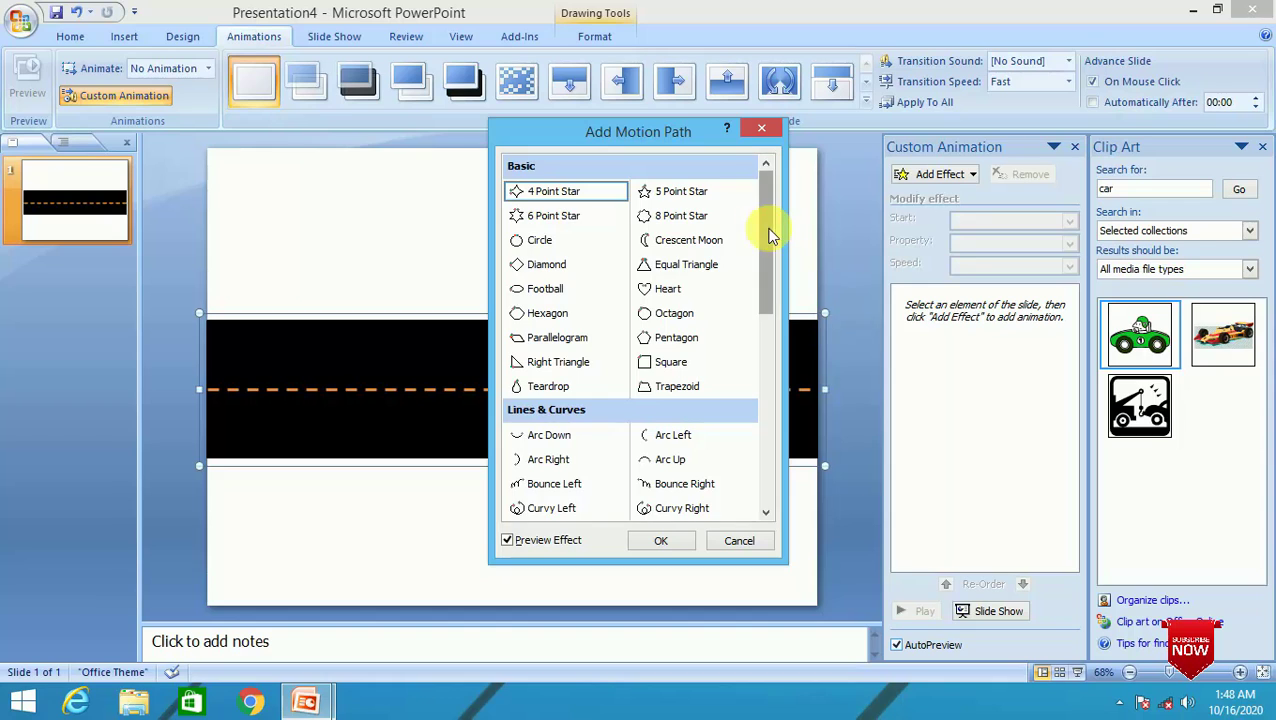
mouse_move(770, 235)
mouse_down()
mouse_move(769, 364)
mouse_move(792, 233)
mouse_move(765, 270)
mouse_move(764, 372)
mouse_up()
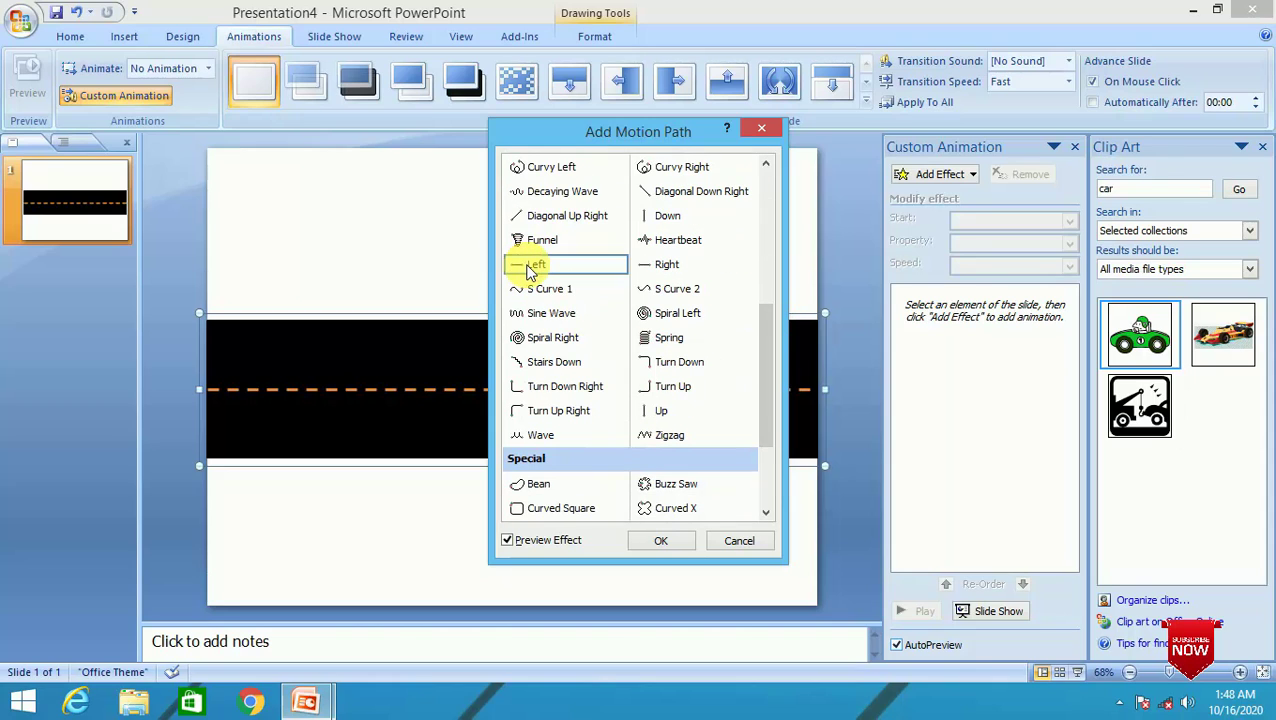
click(530, 265)
click(658, 539)
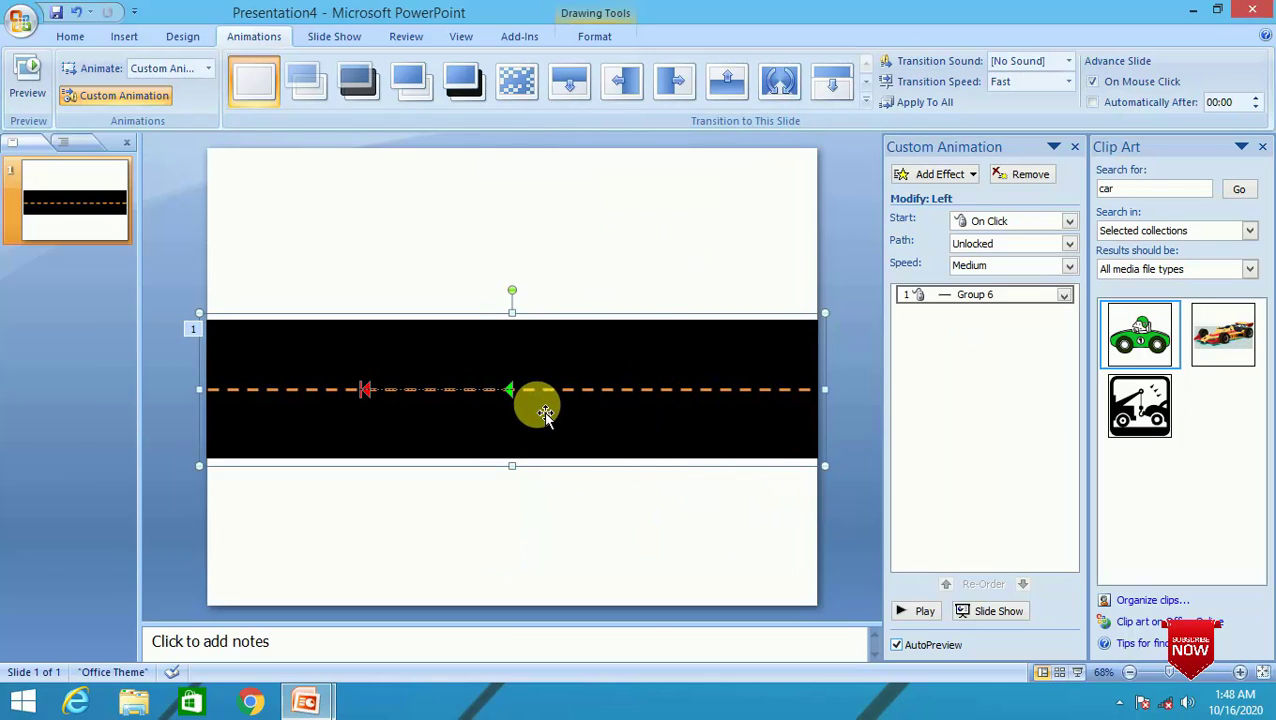
click(915, 612)
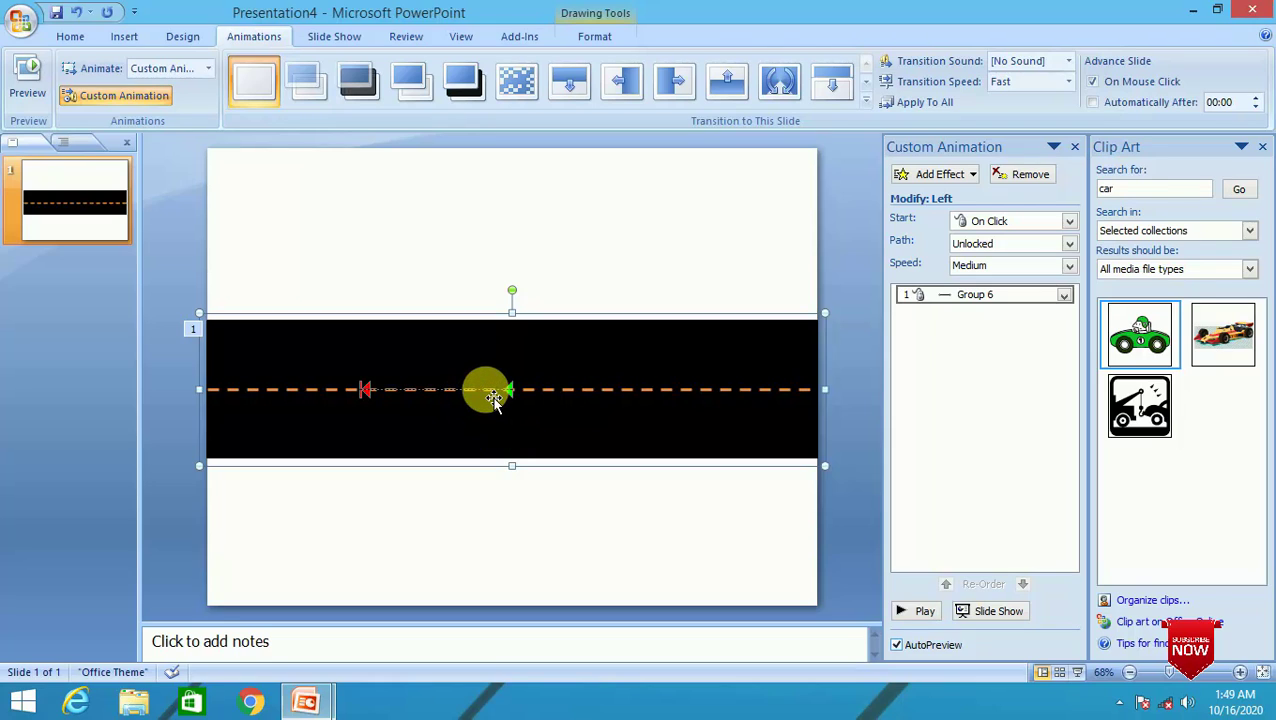
- Set the Left animation's timing to 3 seconds (Slow), repeating Until End of Slide
click(1066, 296)
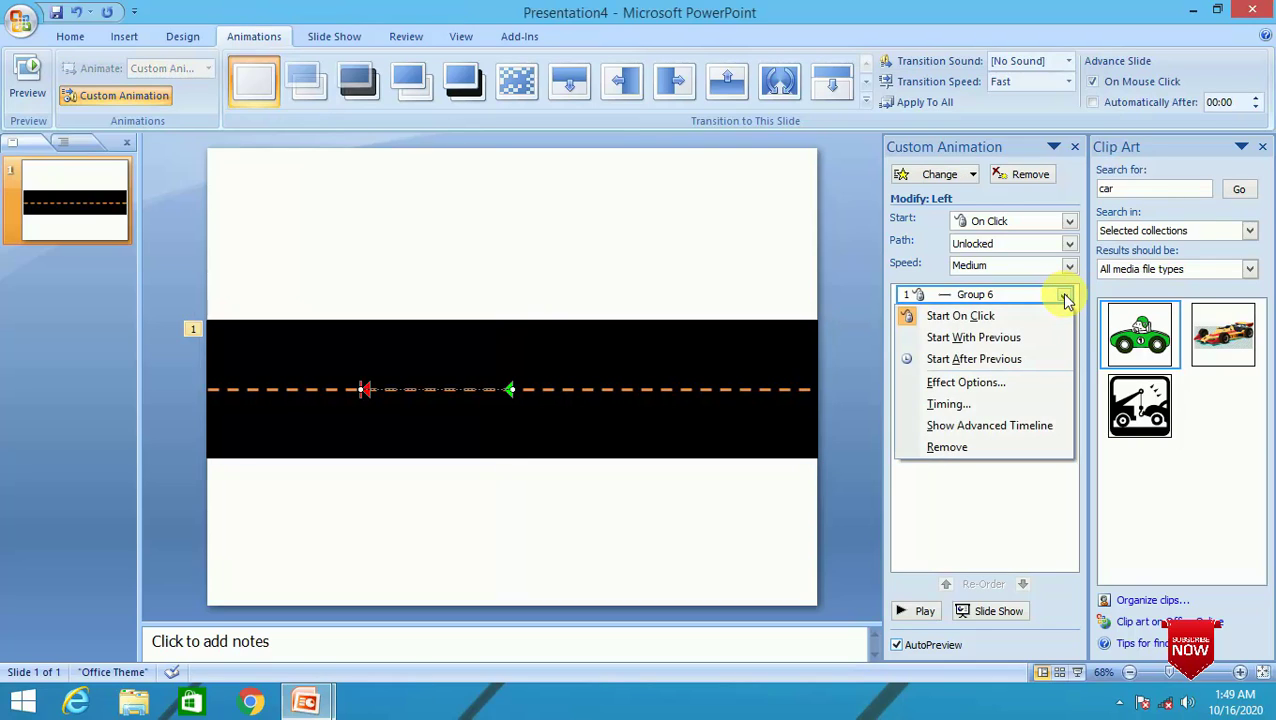
click(945, 405)
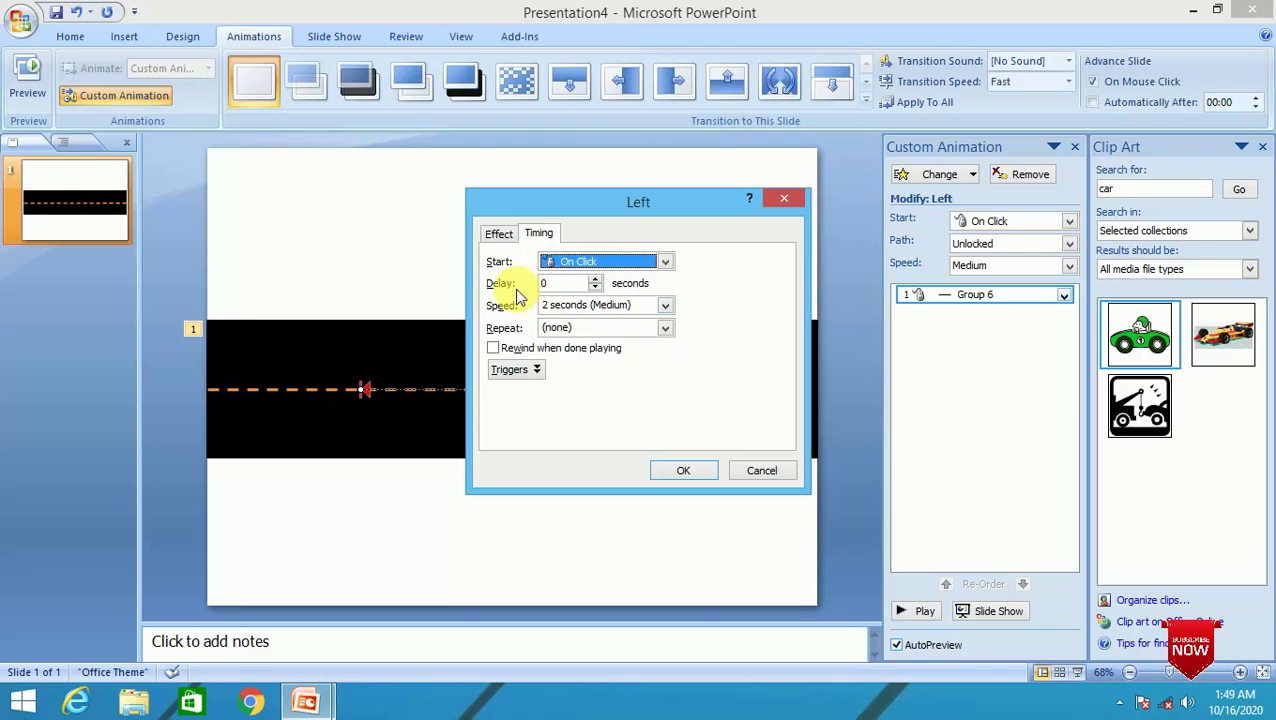
click(664, 306)
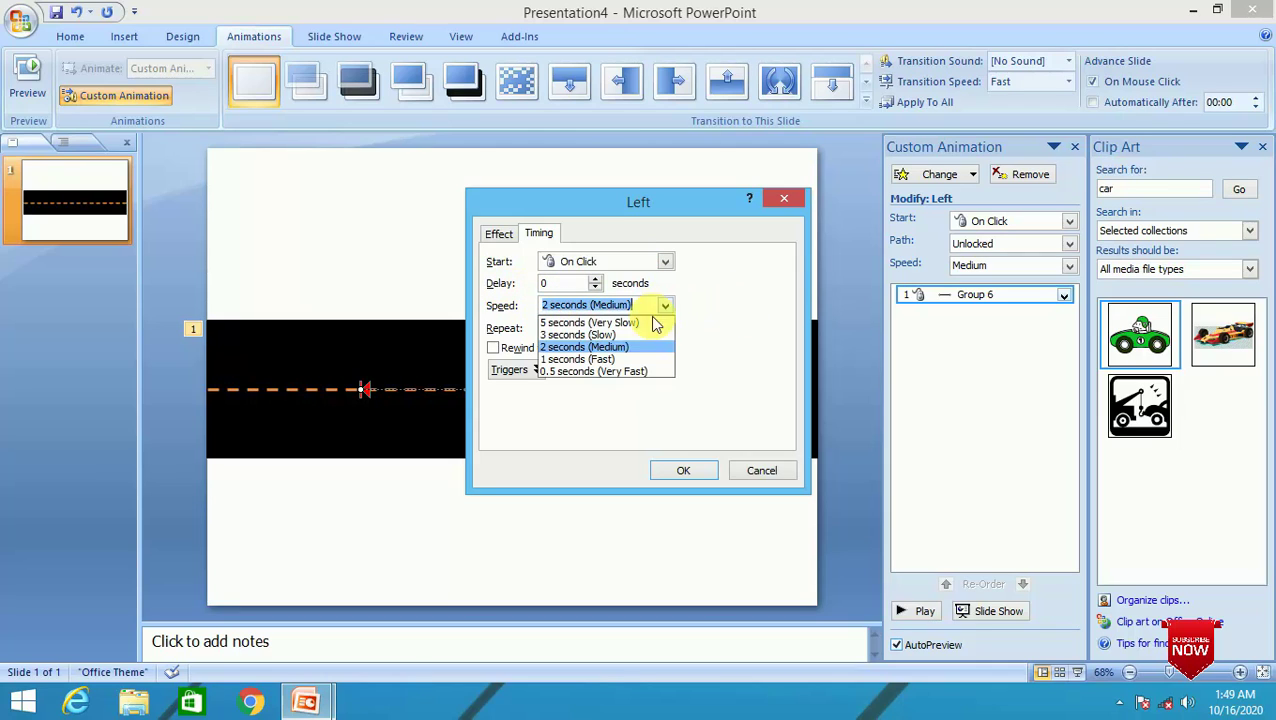
click(561, 336)
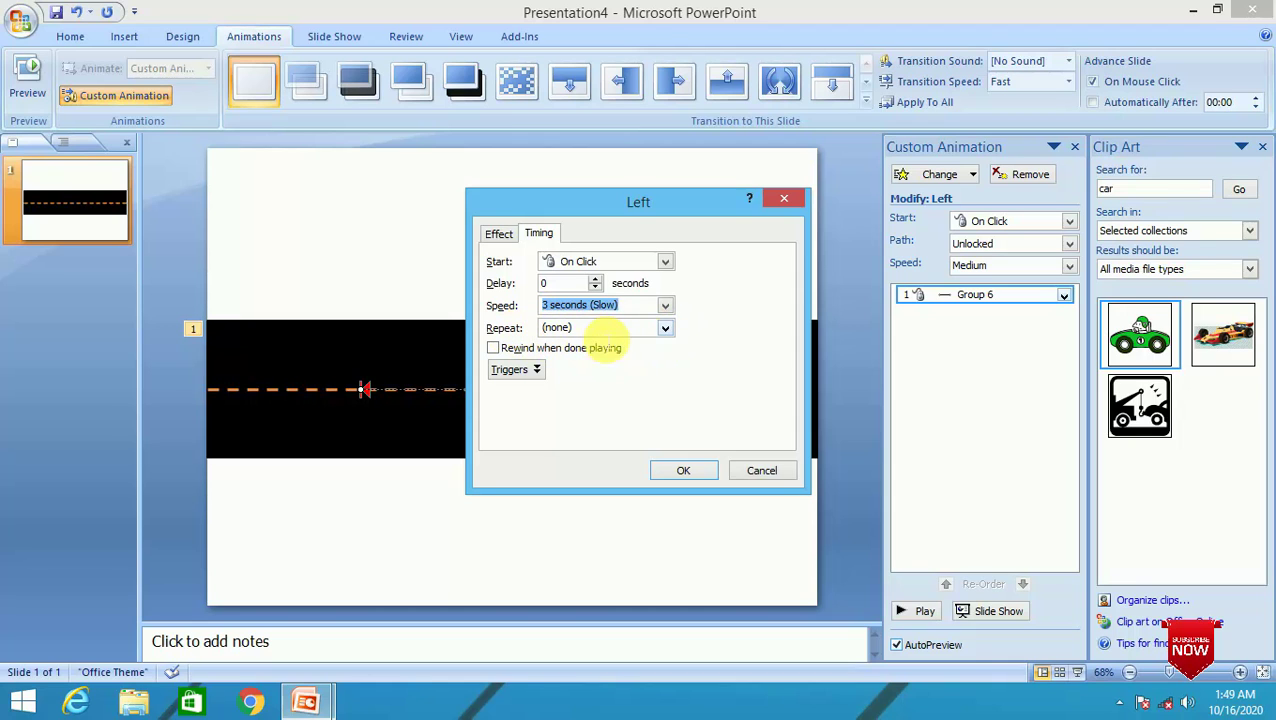
click(665, 330)
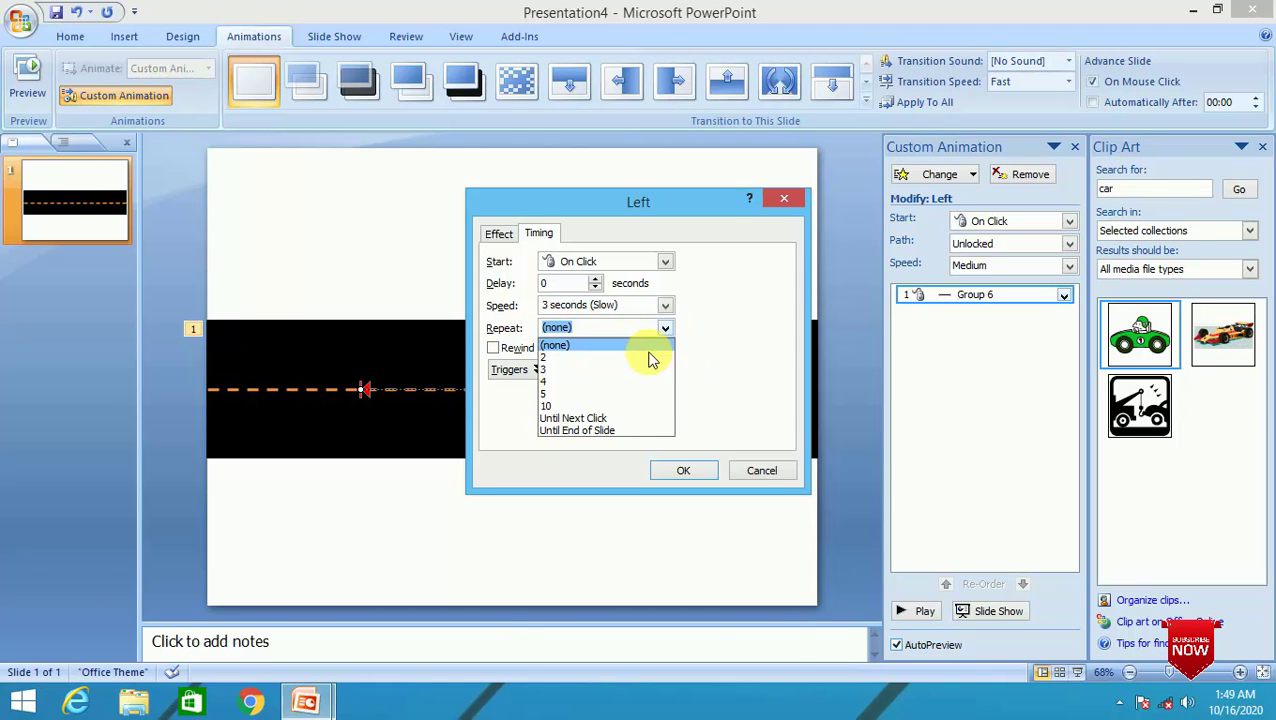
click(573, 432)
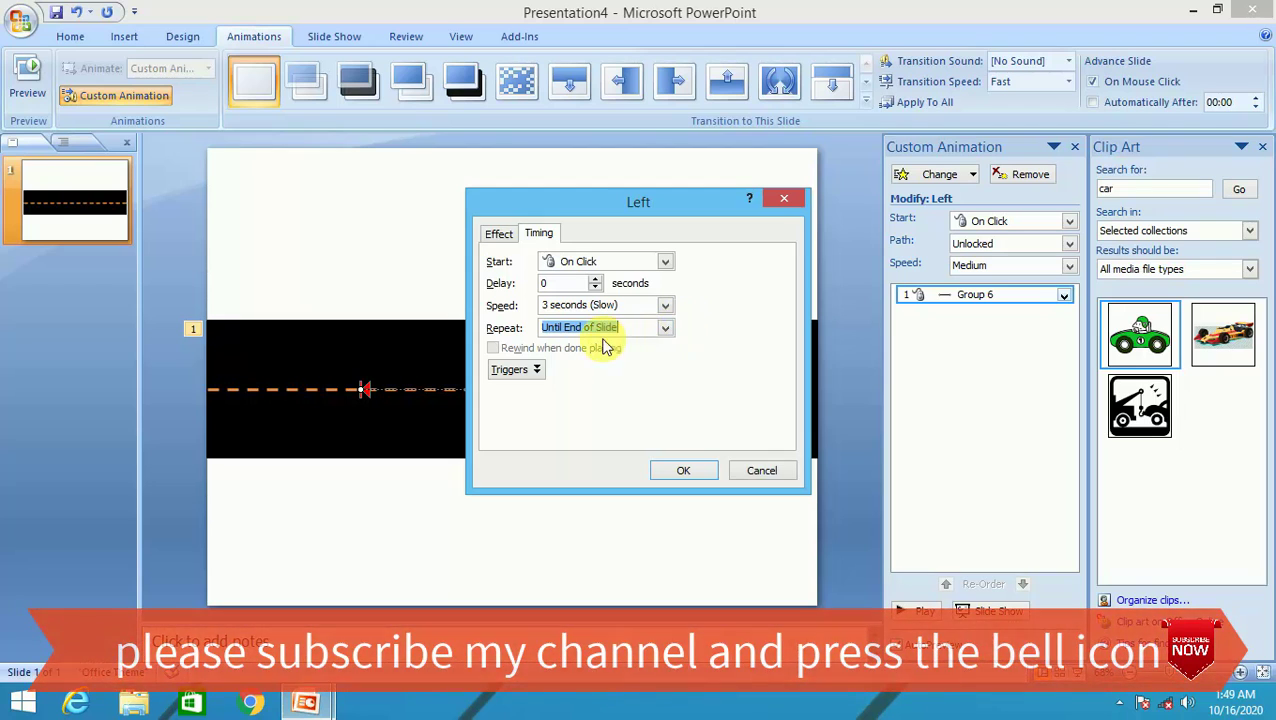
click(668, 471)
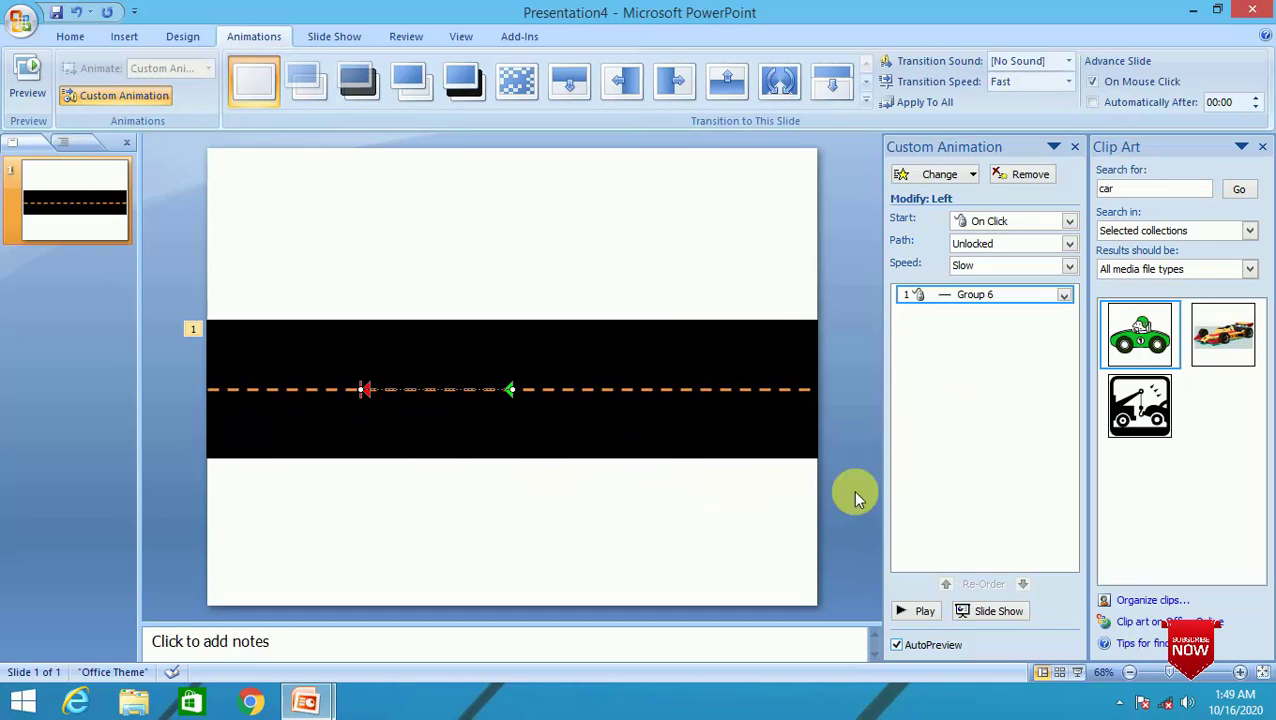
- Preview the slower looping animation, then select the road group and zoom out
click(920, 611)
click(922, 612)
click(607, 433)
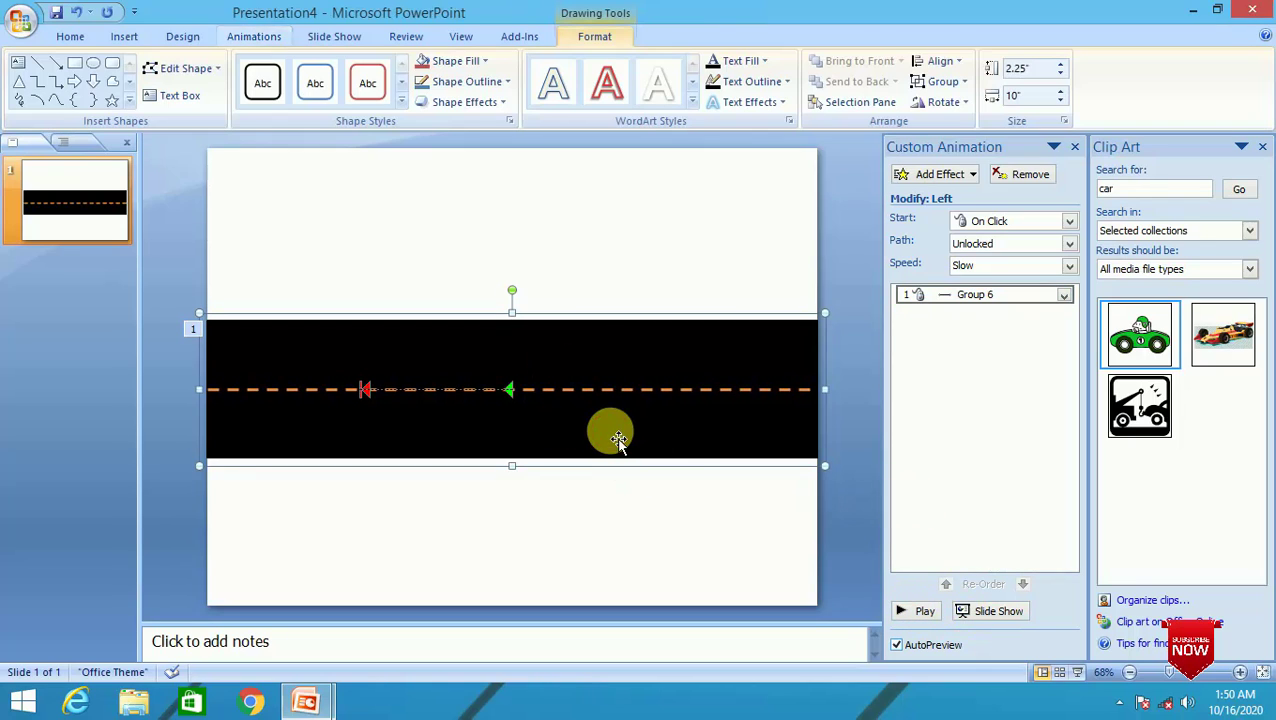
click(1130, 673)
click(1130, 673)
click(1130, 673)
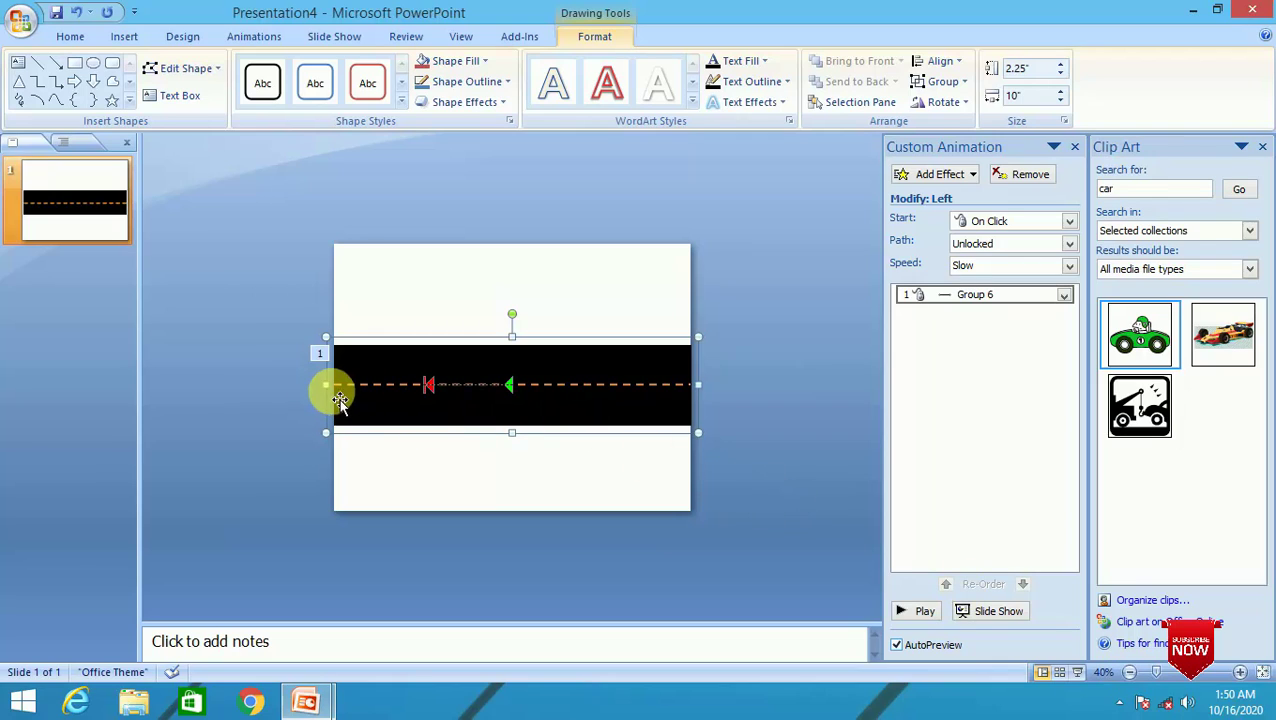
- Stretch the road past both slide edges to 17.42 inches and start the slide show
drag(326, 385, 201, 385)
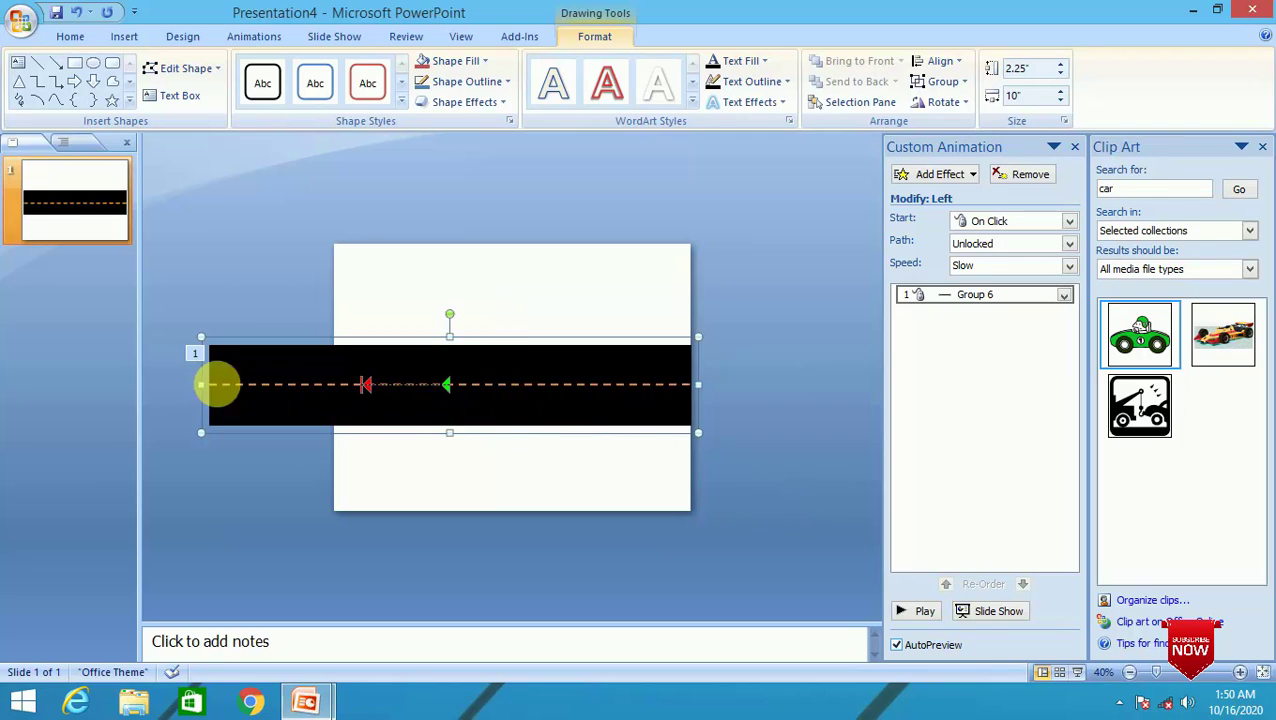
drag(709, 387, 836, 388)
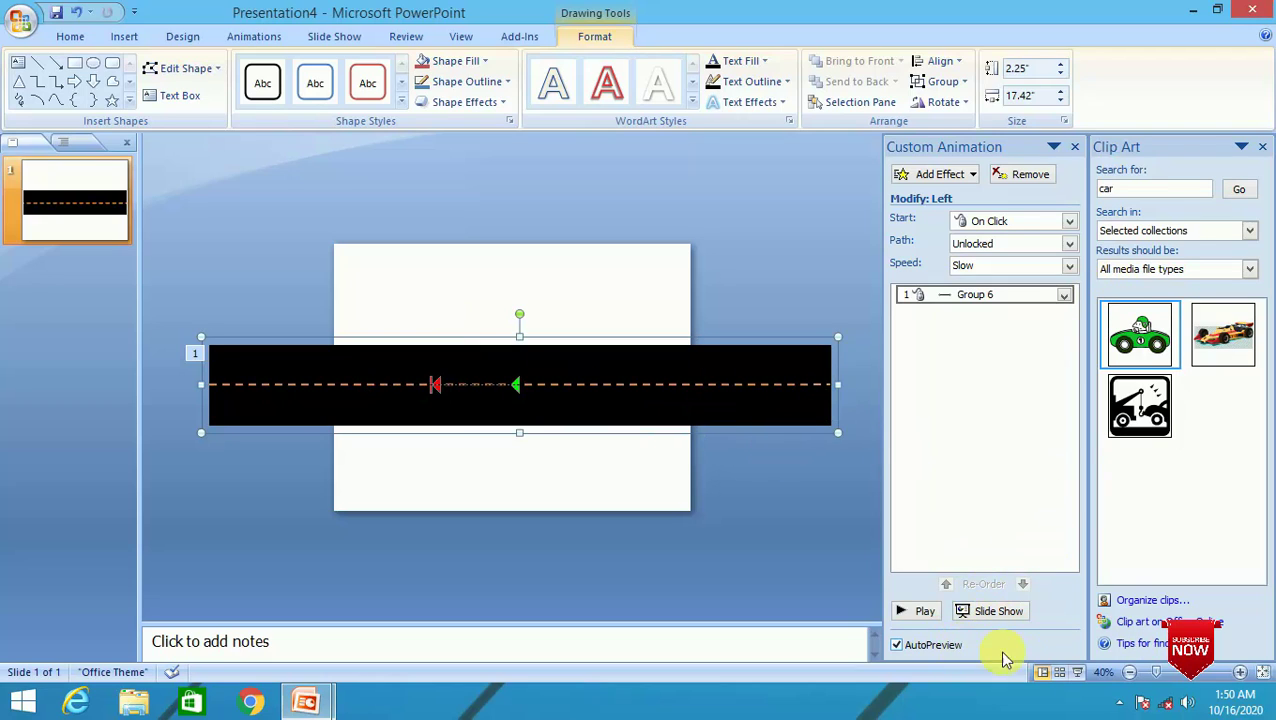
click(1077, 672)
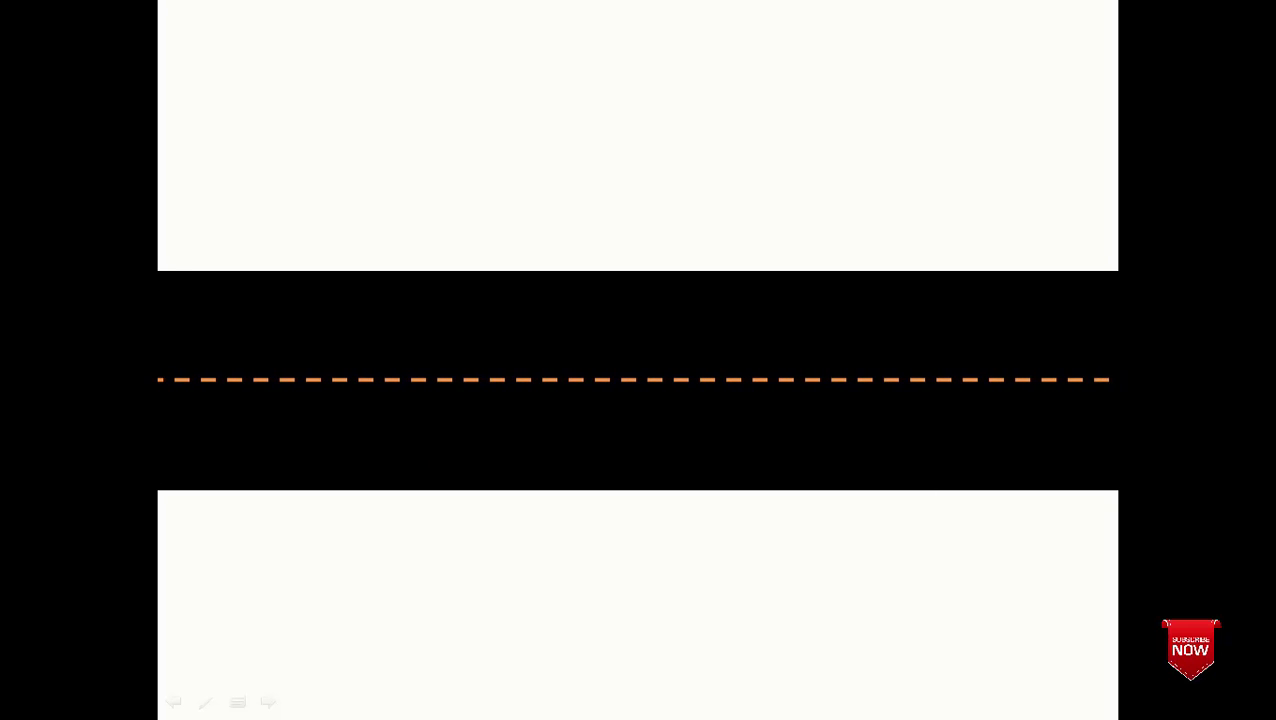
- Choose End Show from the slide show's right-click menu to return to editing
right_click(456, 455)
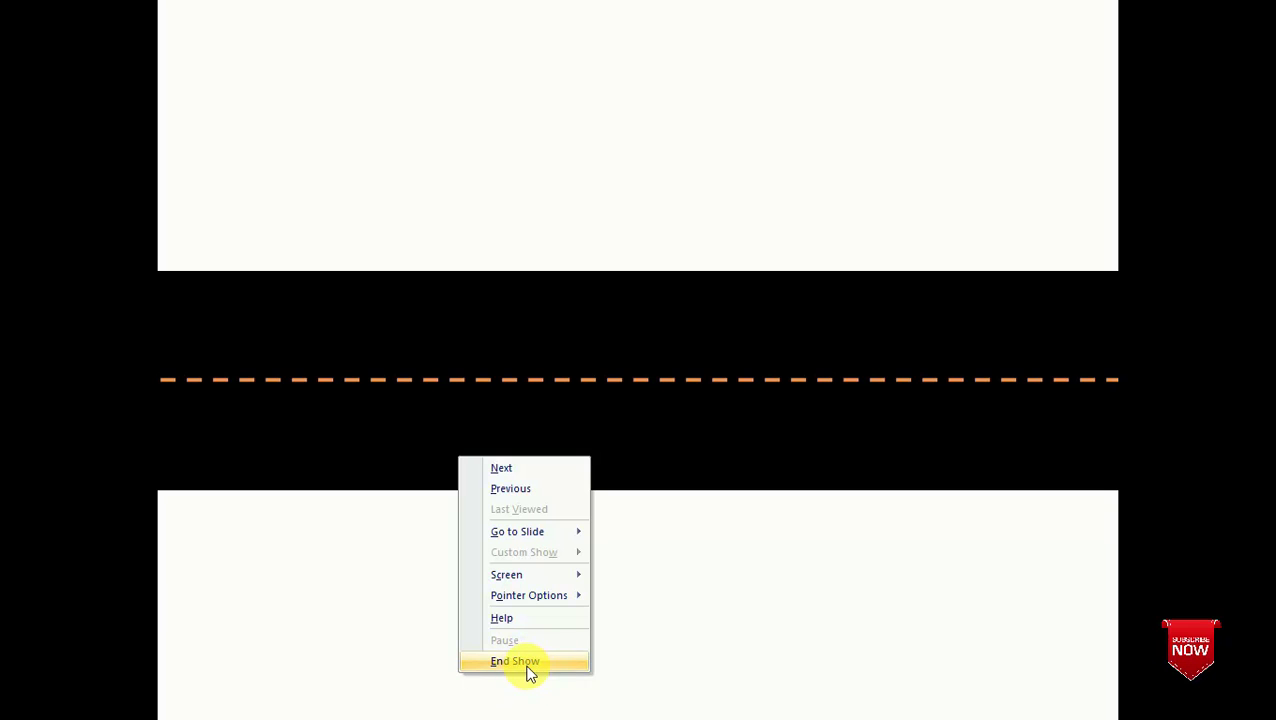
click(528, 665)
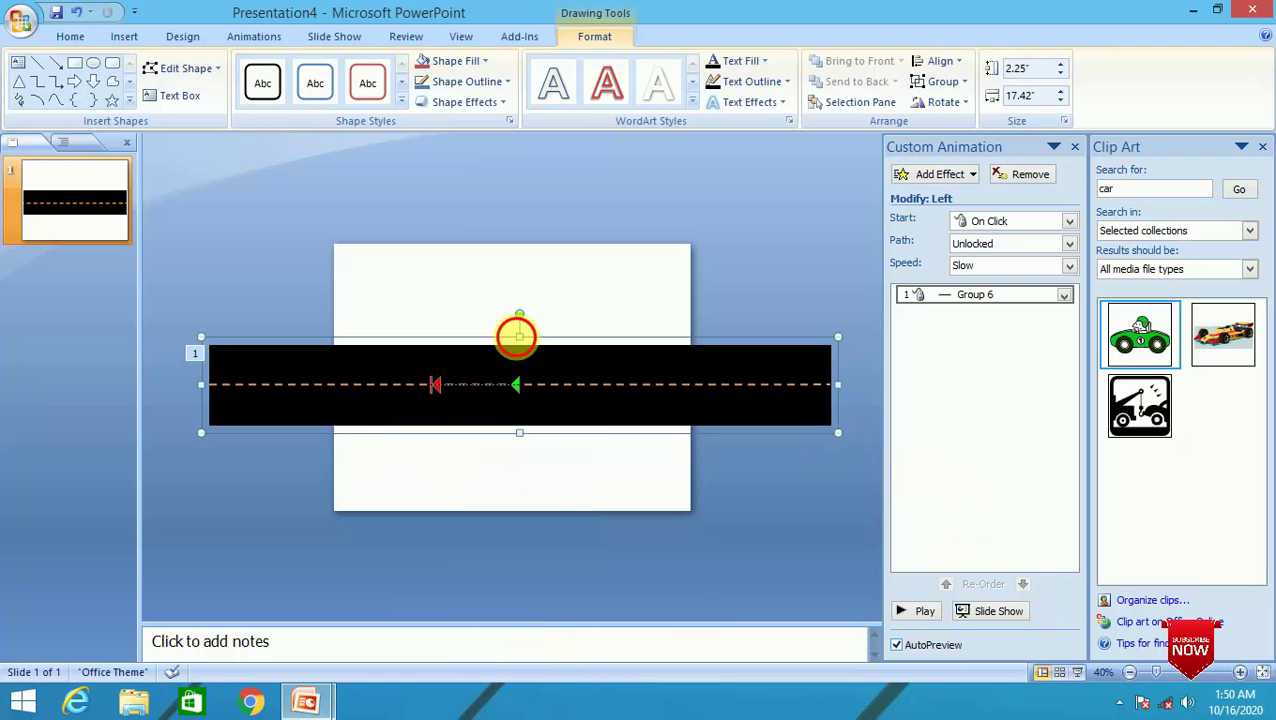
- Make the road group slightly taller, then open the Clip Art pane to search for 'car'
drag(519, 337, 519, 316)
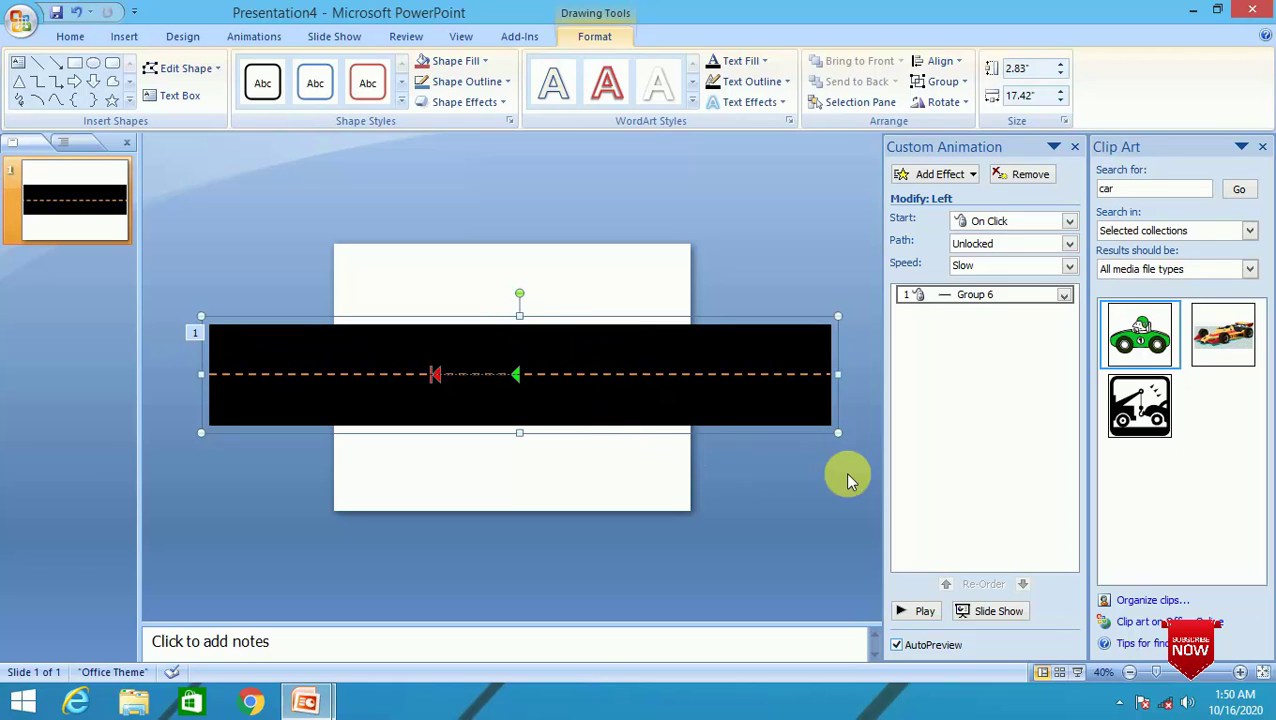
click(119, 37)
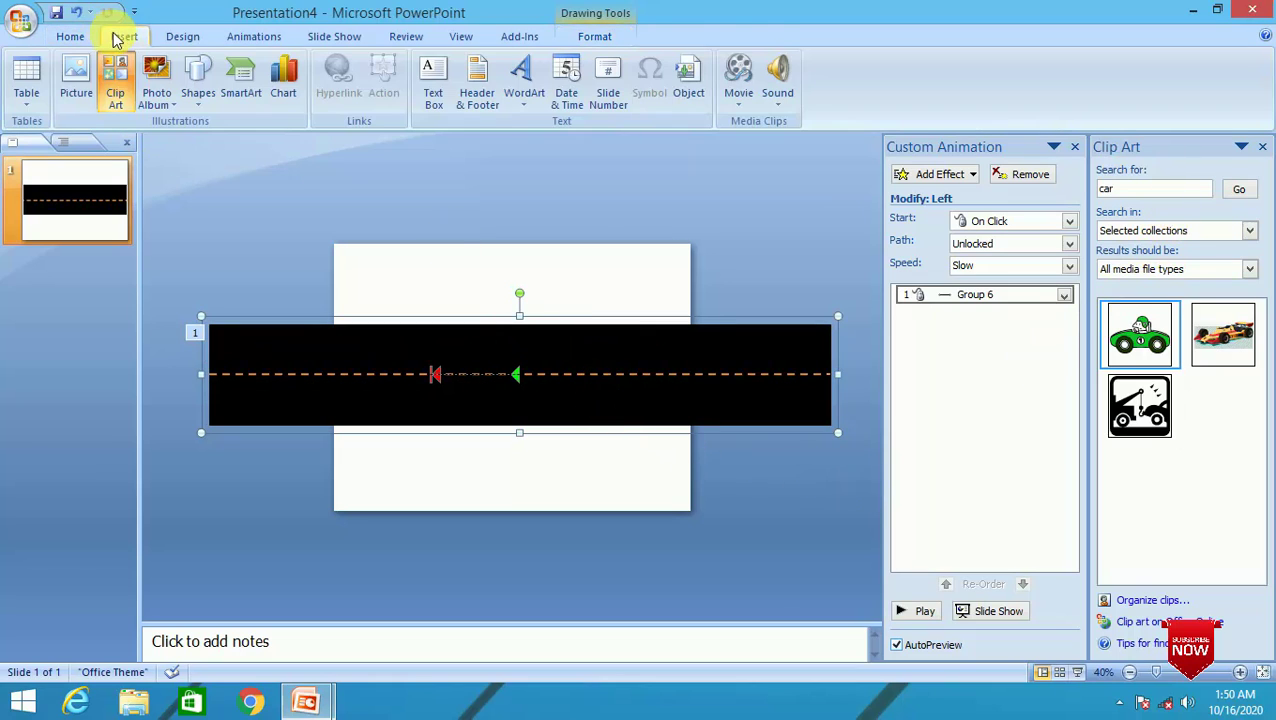
click(115, 95)
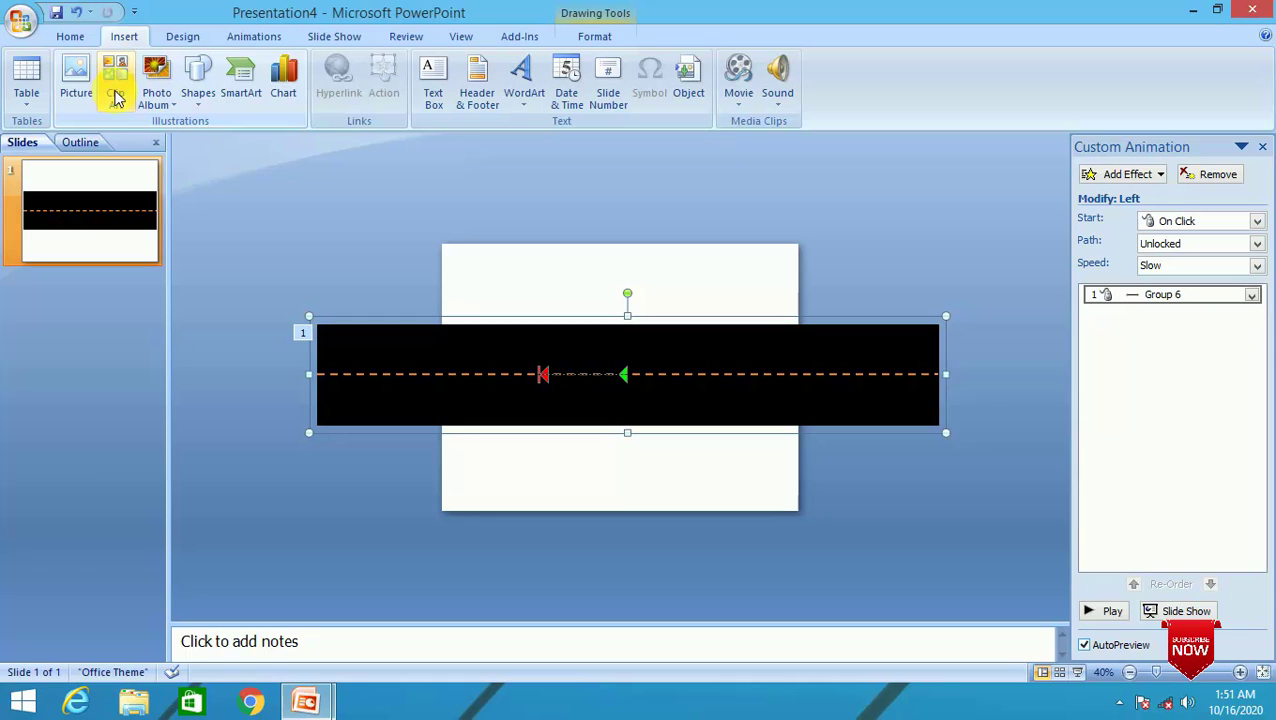
click(18, 22)
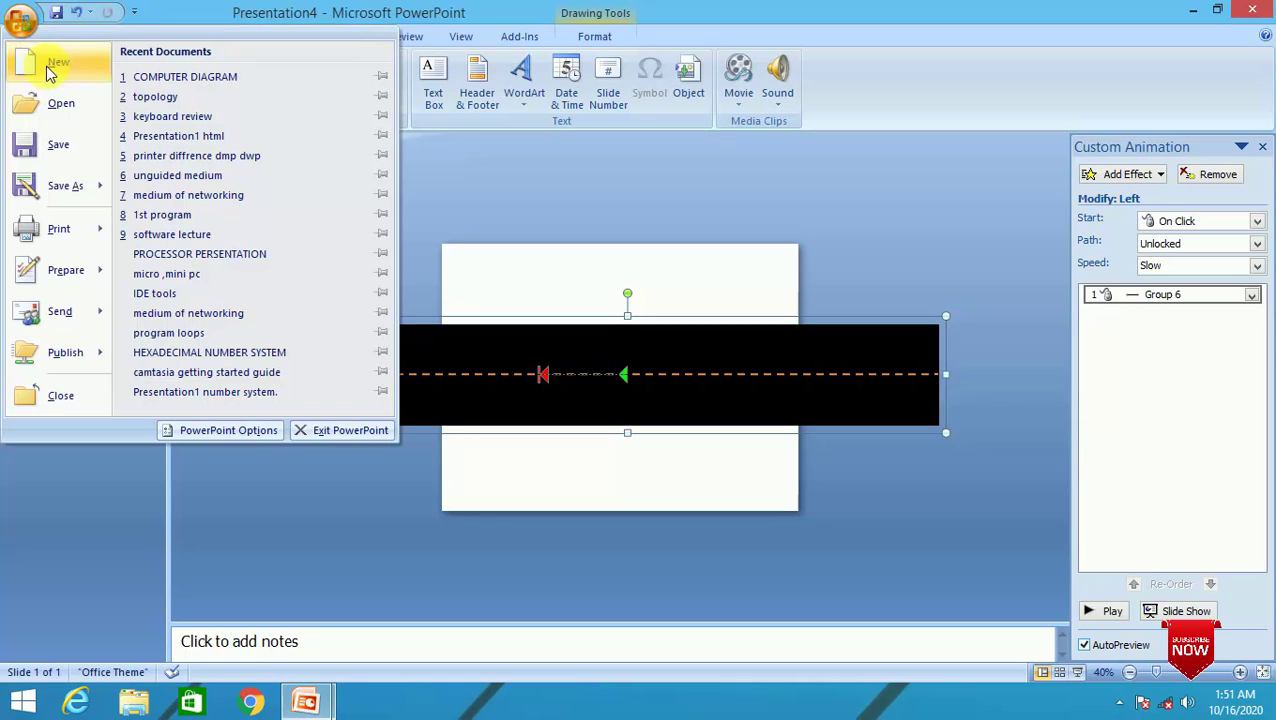
click(659, 211)
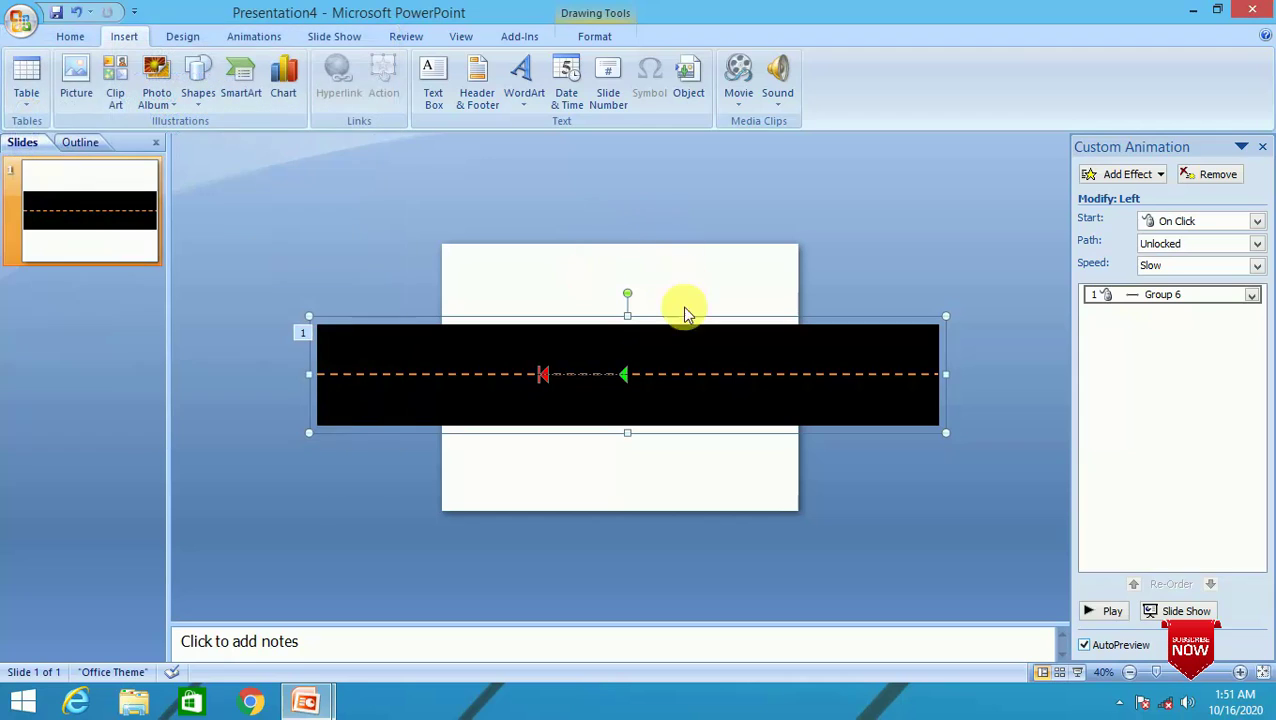
click(116, 97)
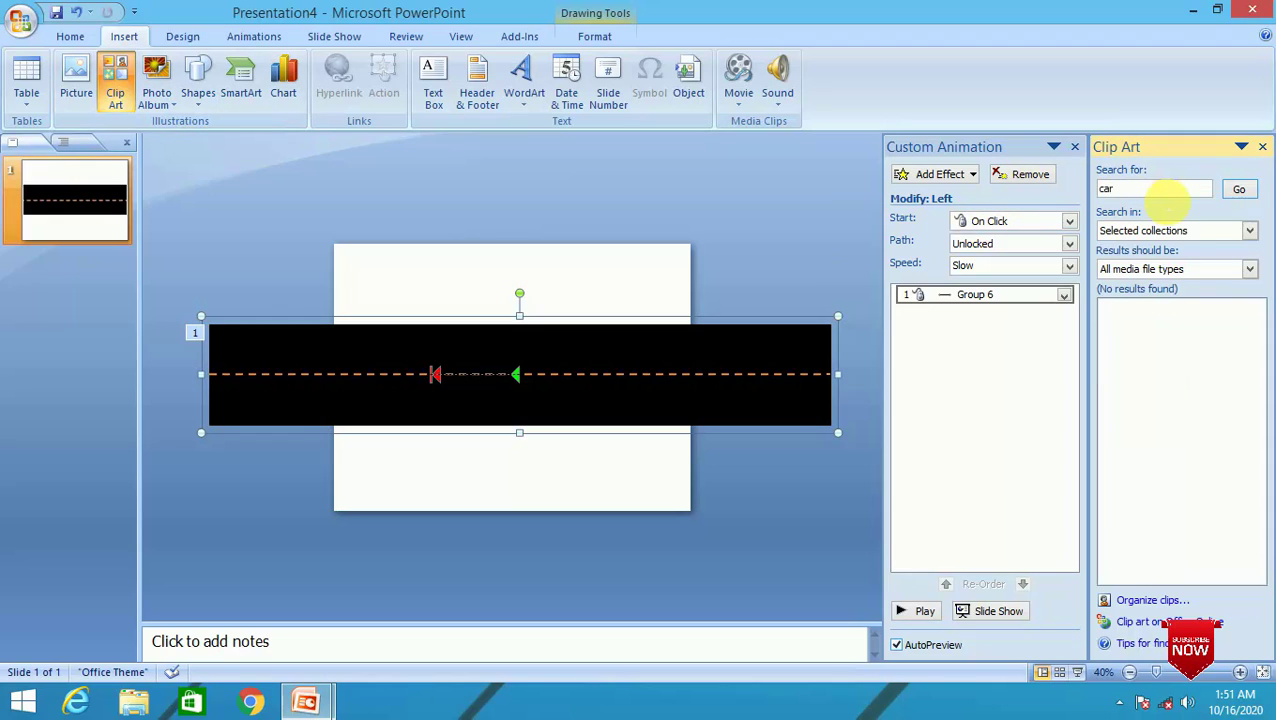
- Insert the green cartoon car clip, resize it to 1.84" by 2.5", and place it at the road's left end
click(1240, 192)
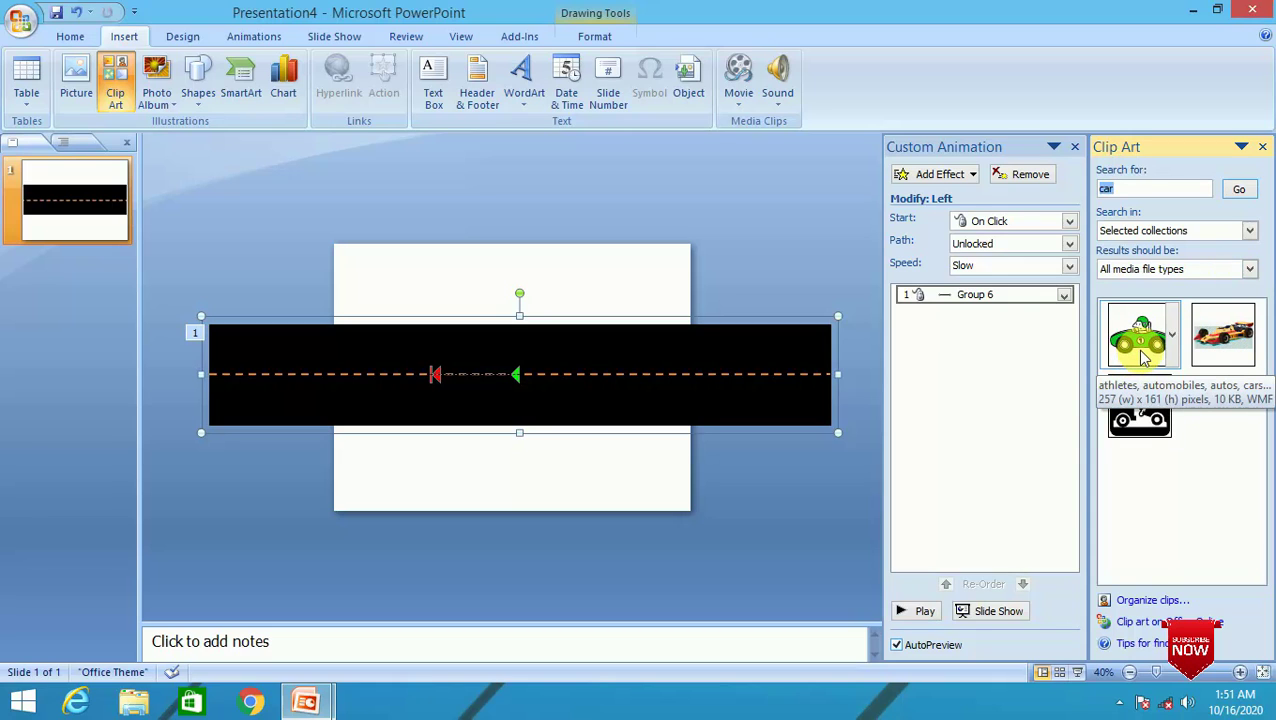
click(1145, 358)
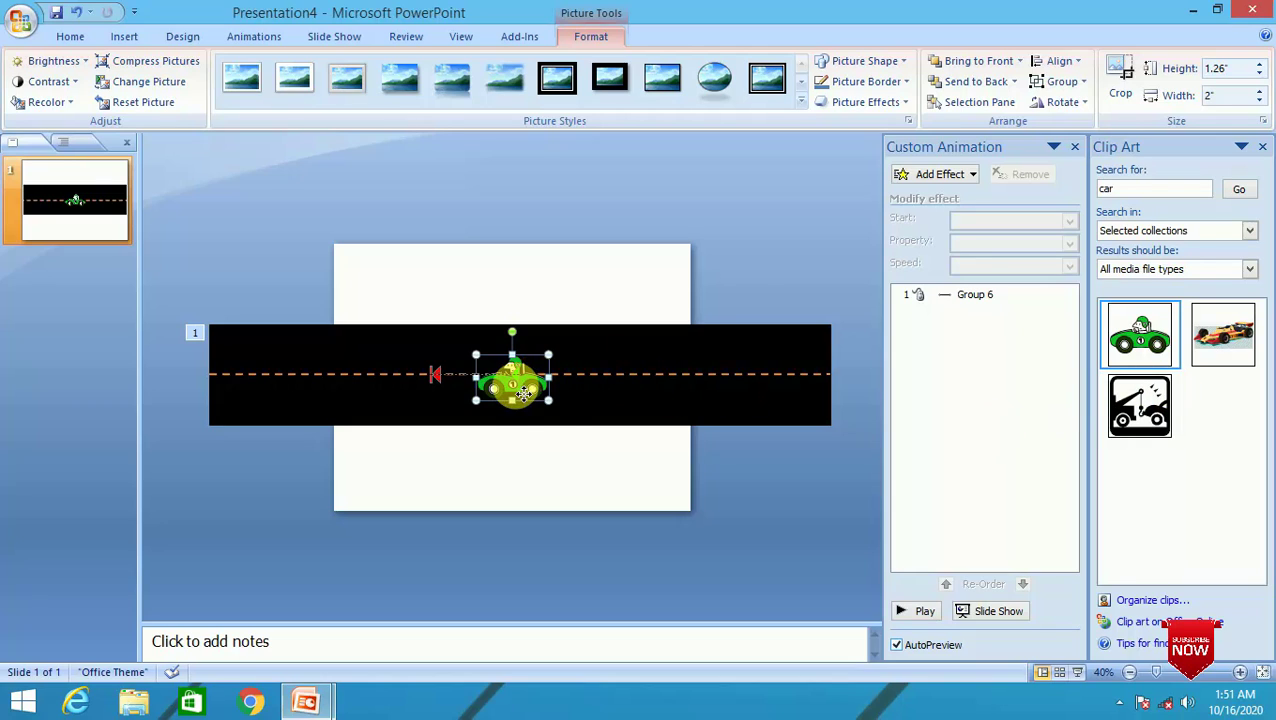
drag(524, 393, 631, 407)
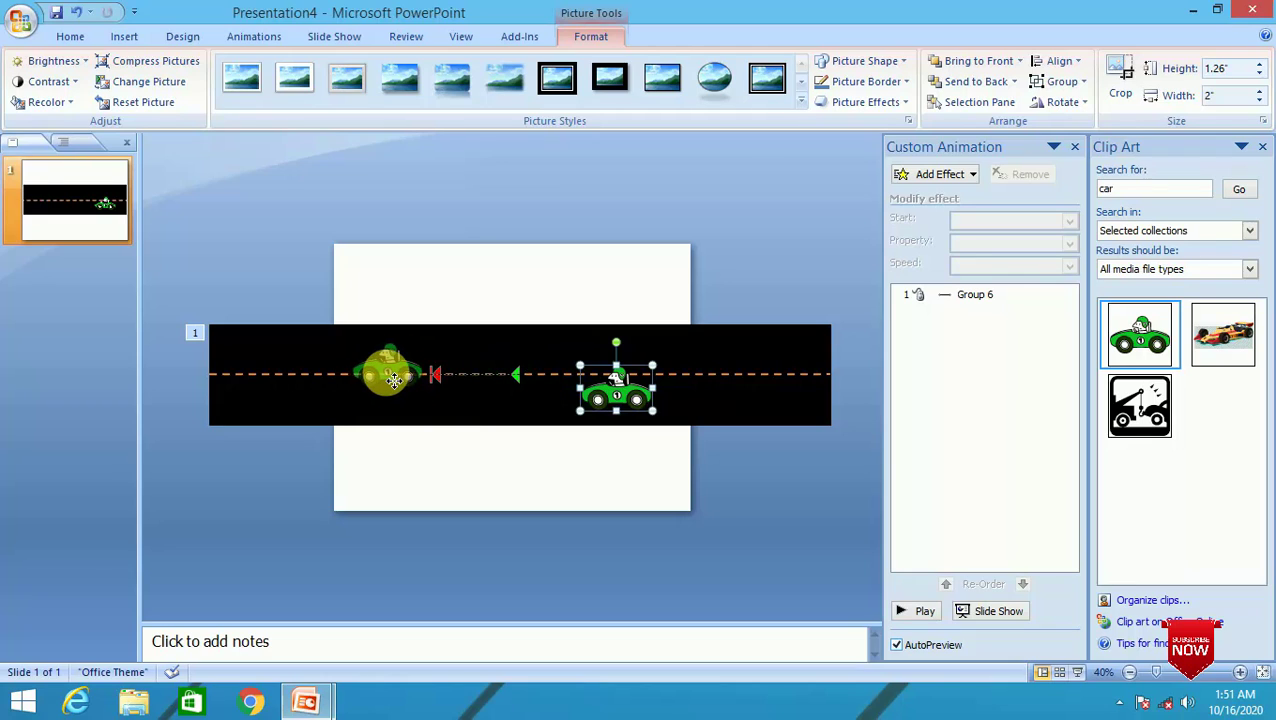
key(ctrl+z)
drag(436, 370, 262, 372)
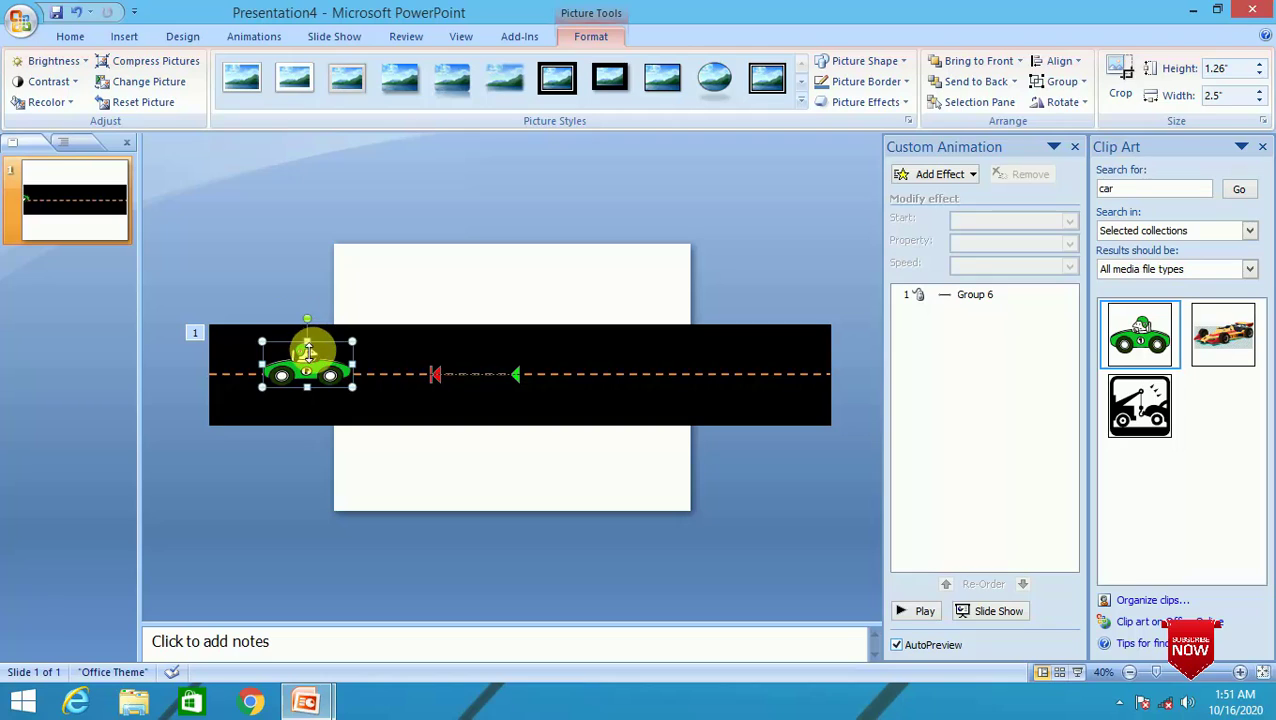
drag(313, 350, 394, 381)
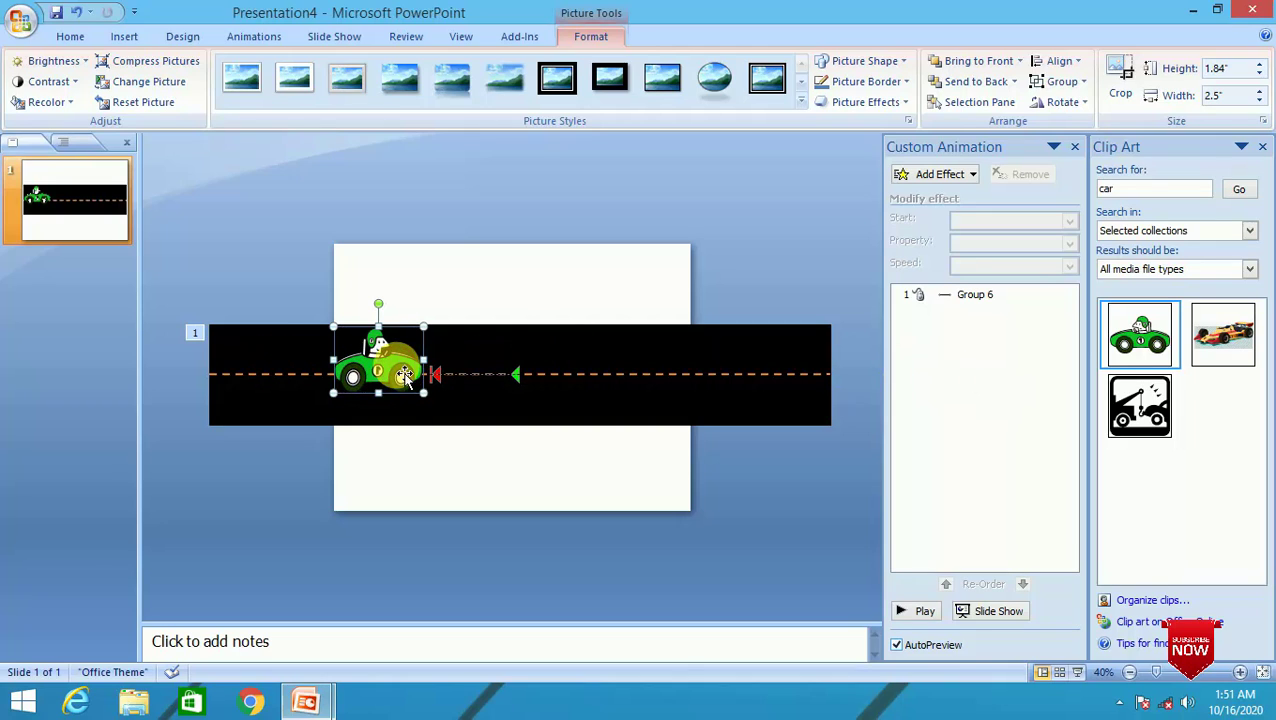
click(266, 37)
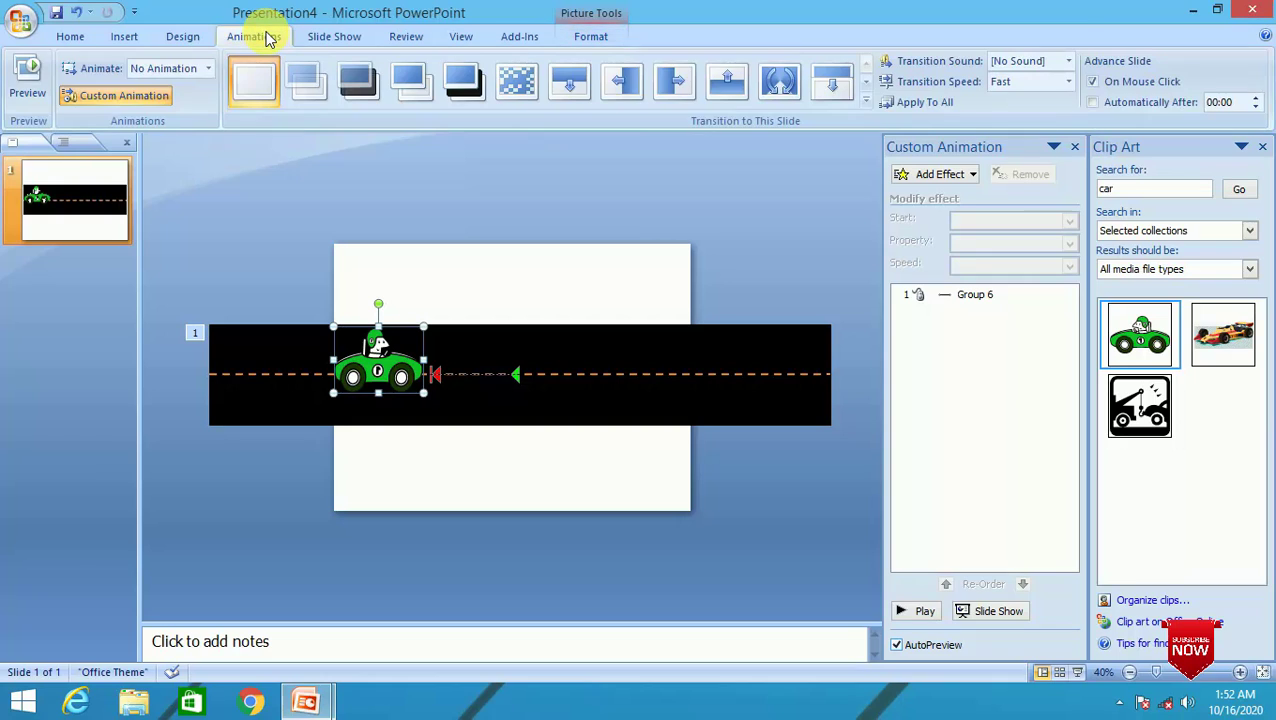
- Add a Right motion path animation to the car
click(946, 178)
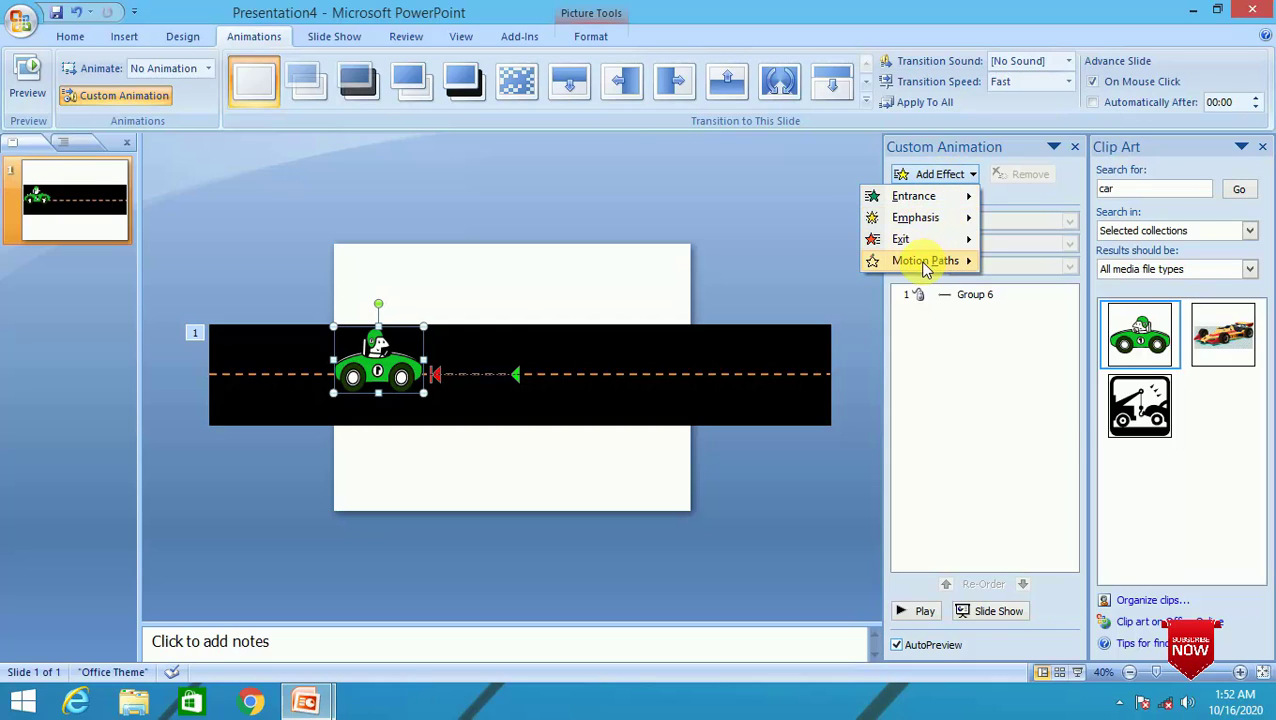
mouse_move(925, 266)
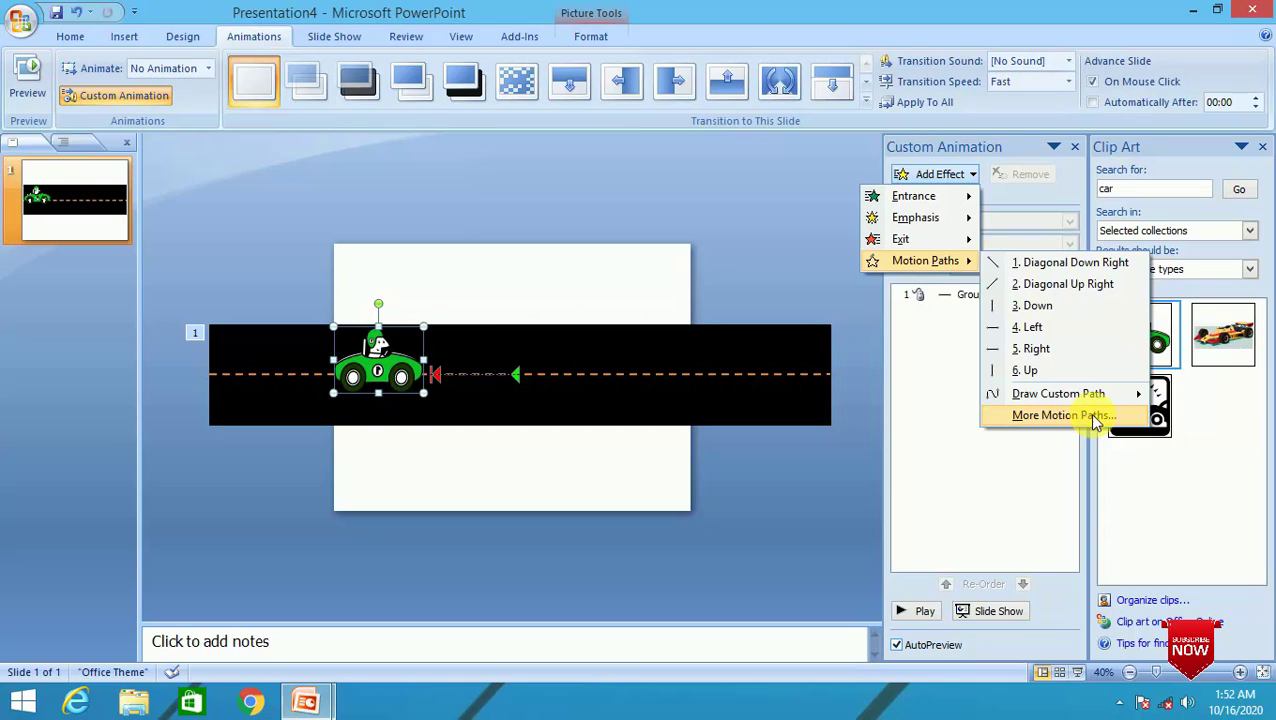
click(1033, 350)
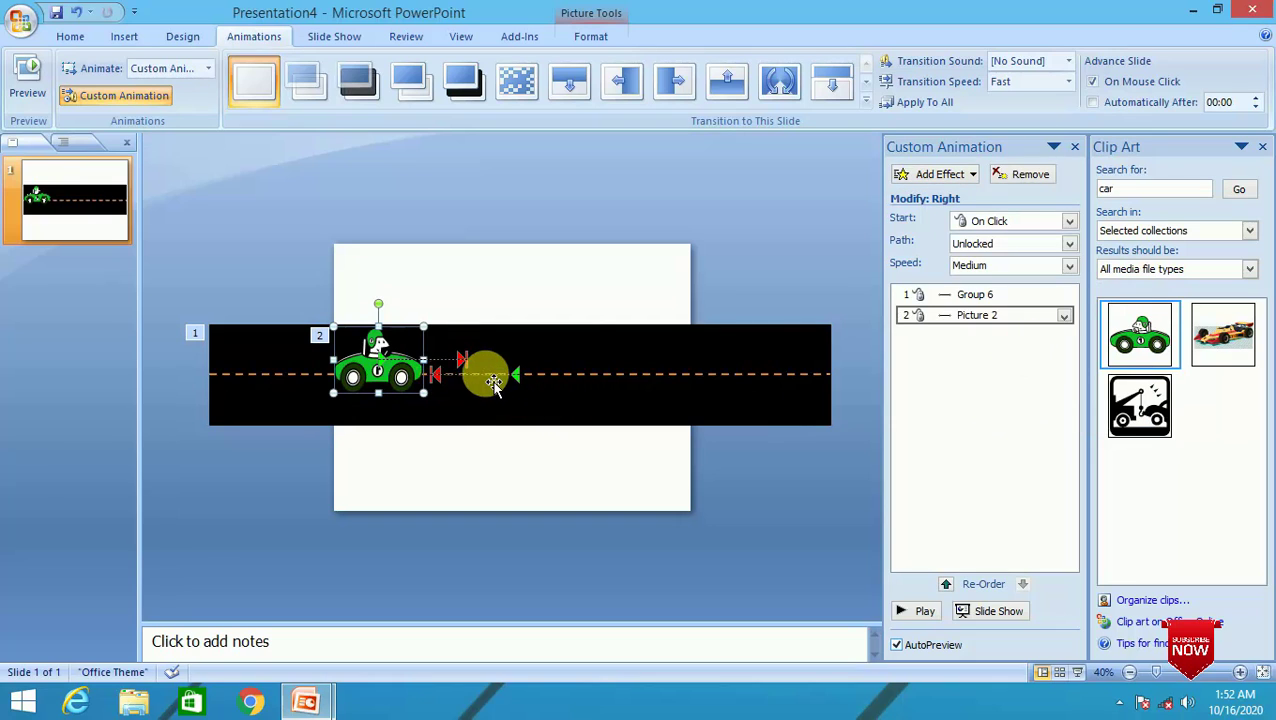
- Stretch the car's motion path to the road's right end and preview it
mouse_move(471, 376)
mouse_down()
mouse_move(435, 376)
mouse_move(440, 362)
mouse_up()
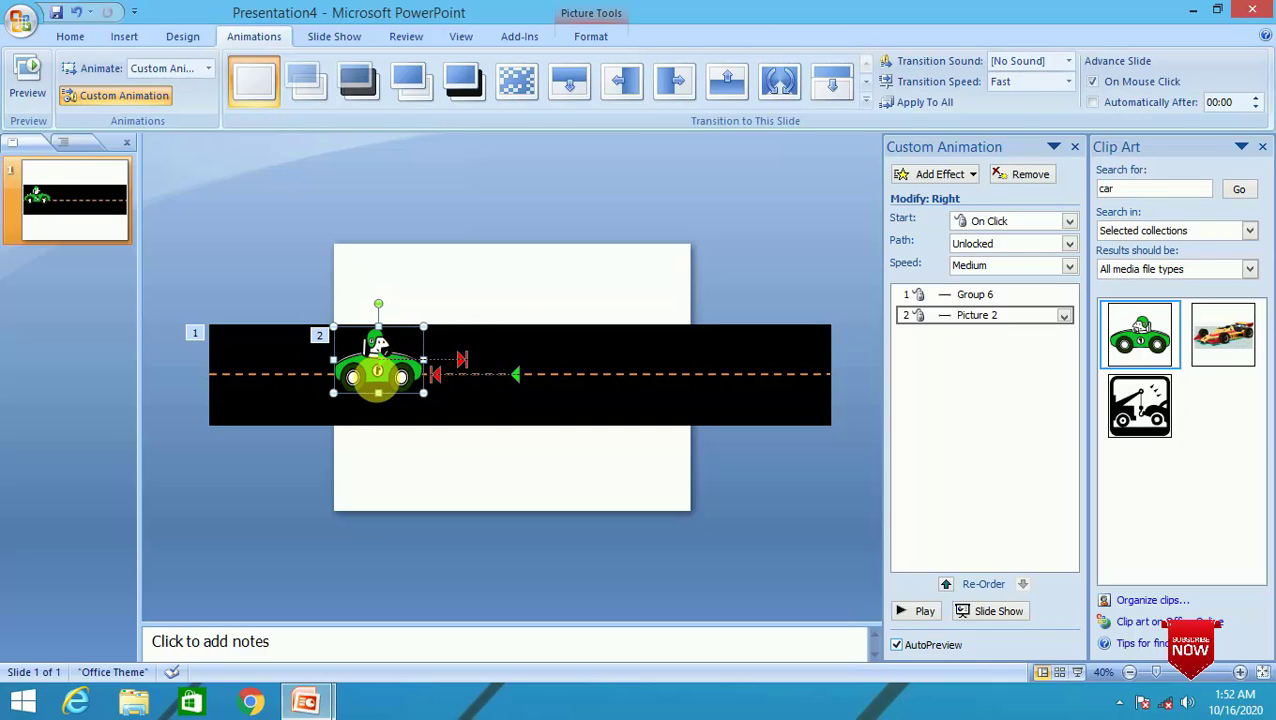
double_click(378, 372)
click(468, 368)
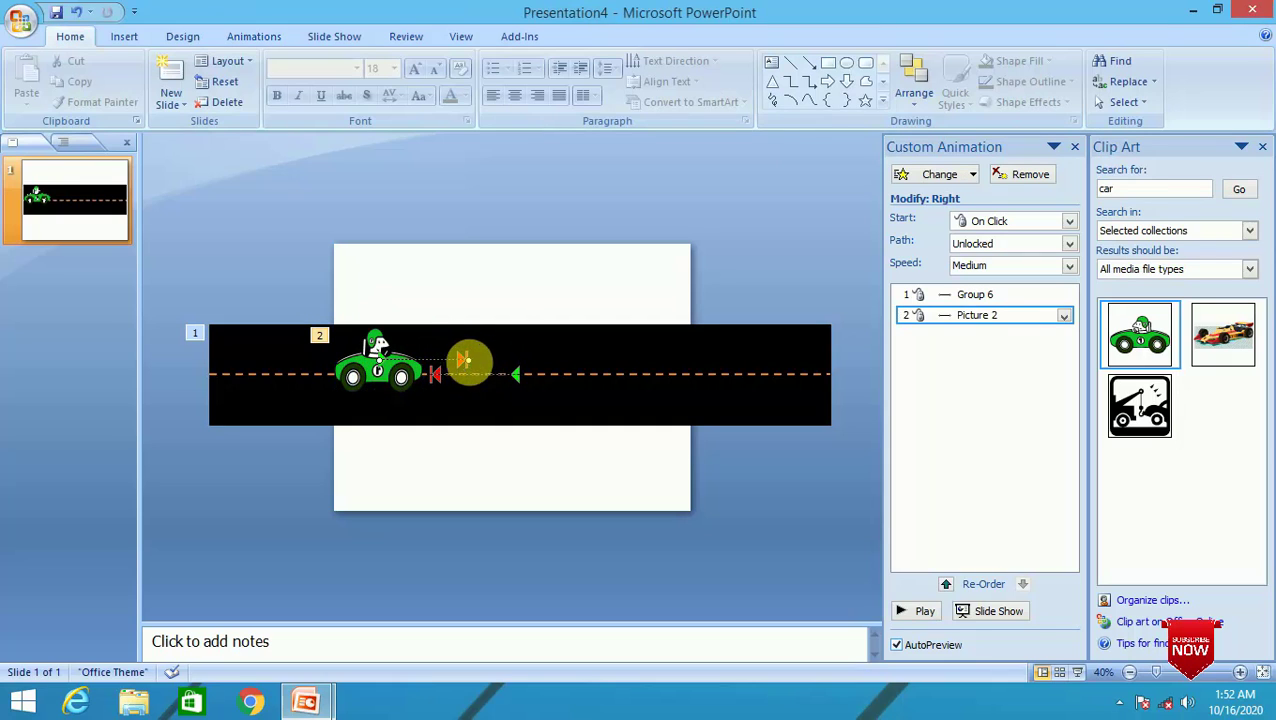
mouse_move(470, 368)
mouse_down()
mouse_move(843, 380)
mouse_move(834, 372)
mouse_up()
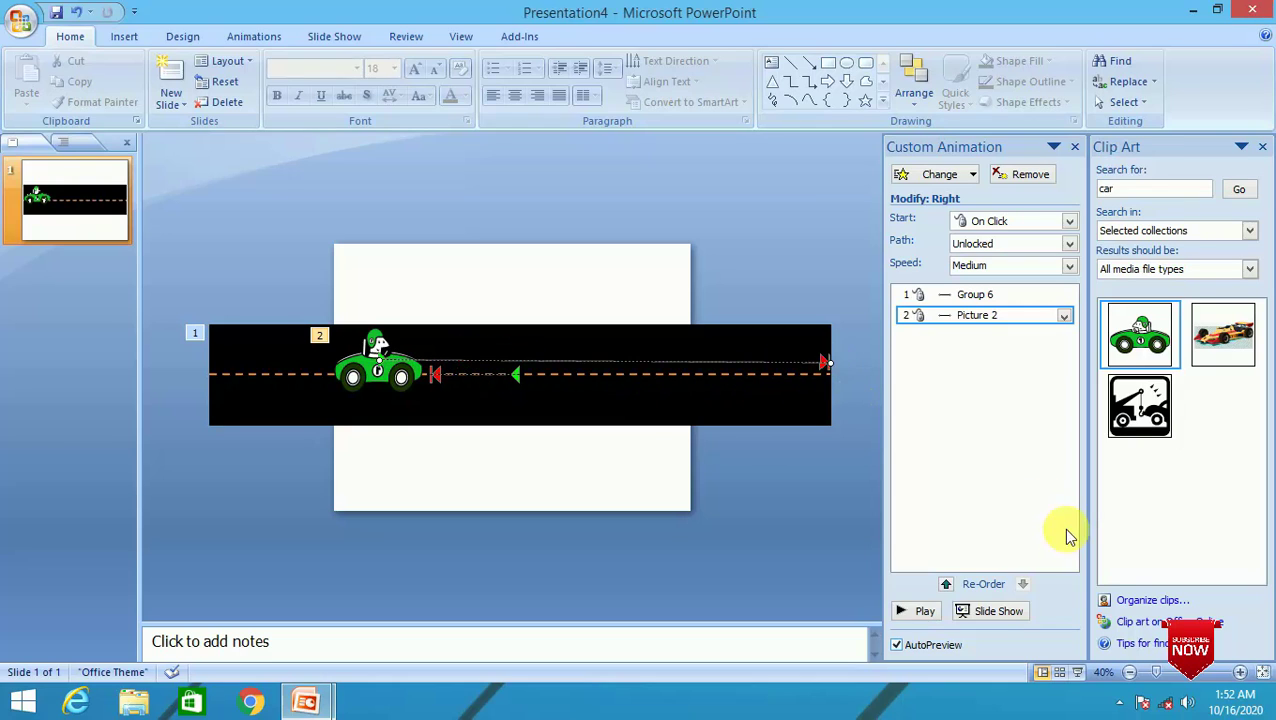
click(922, 614)
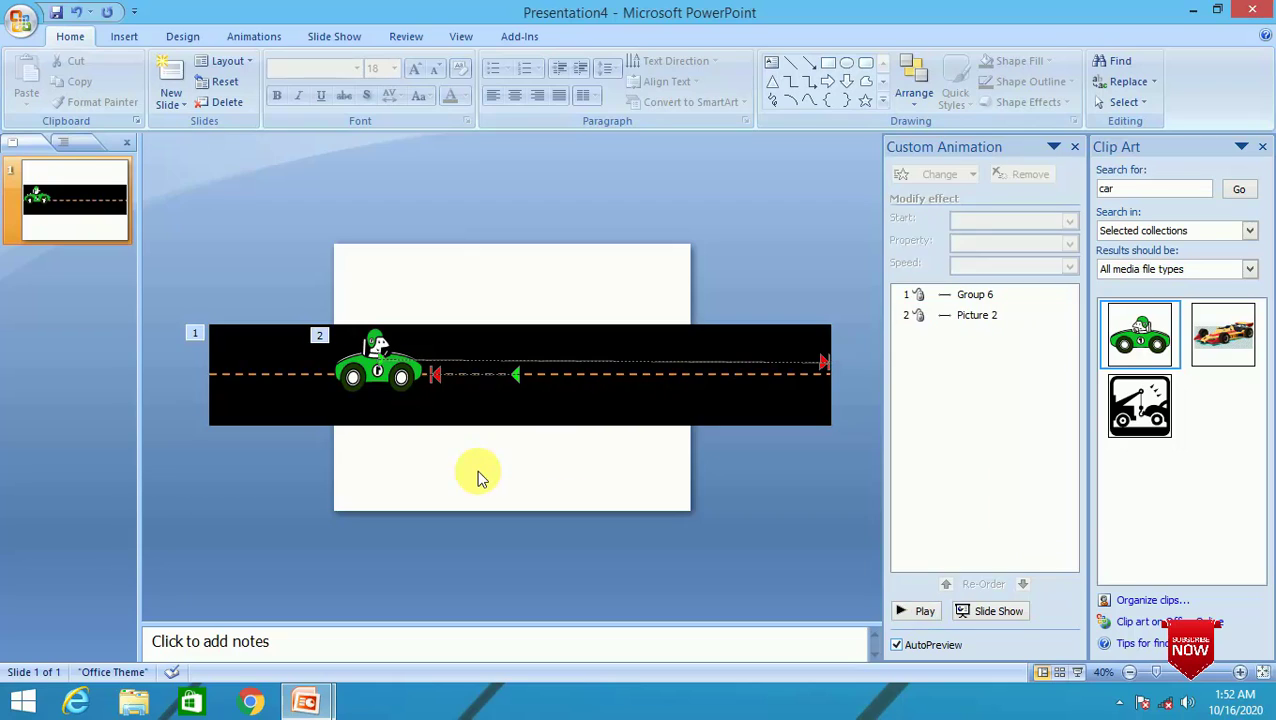
click(1077, 672)
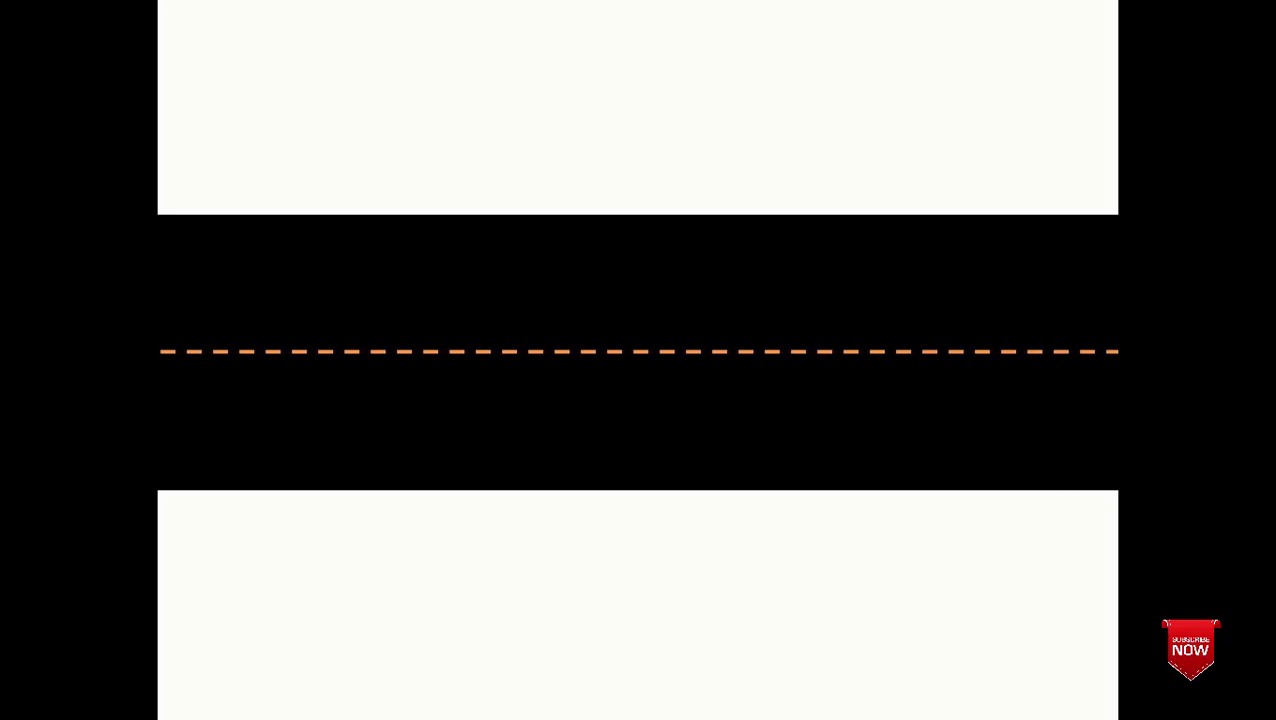
right_click(564, 365)
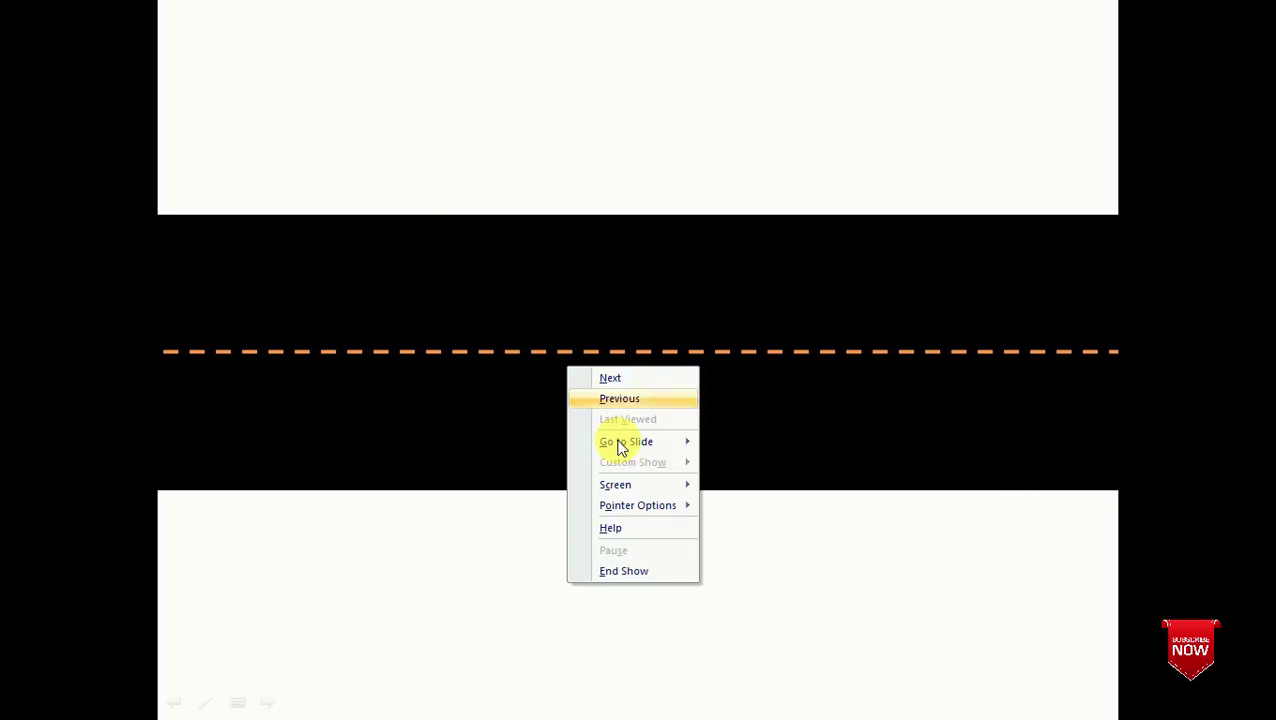
click(621, 574)
double_click(405, 372)
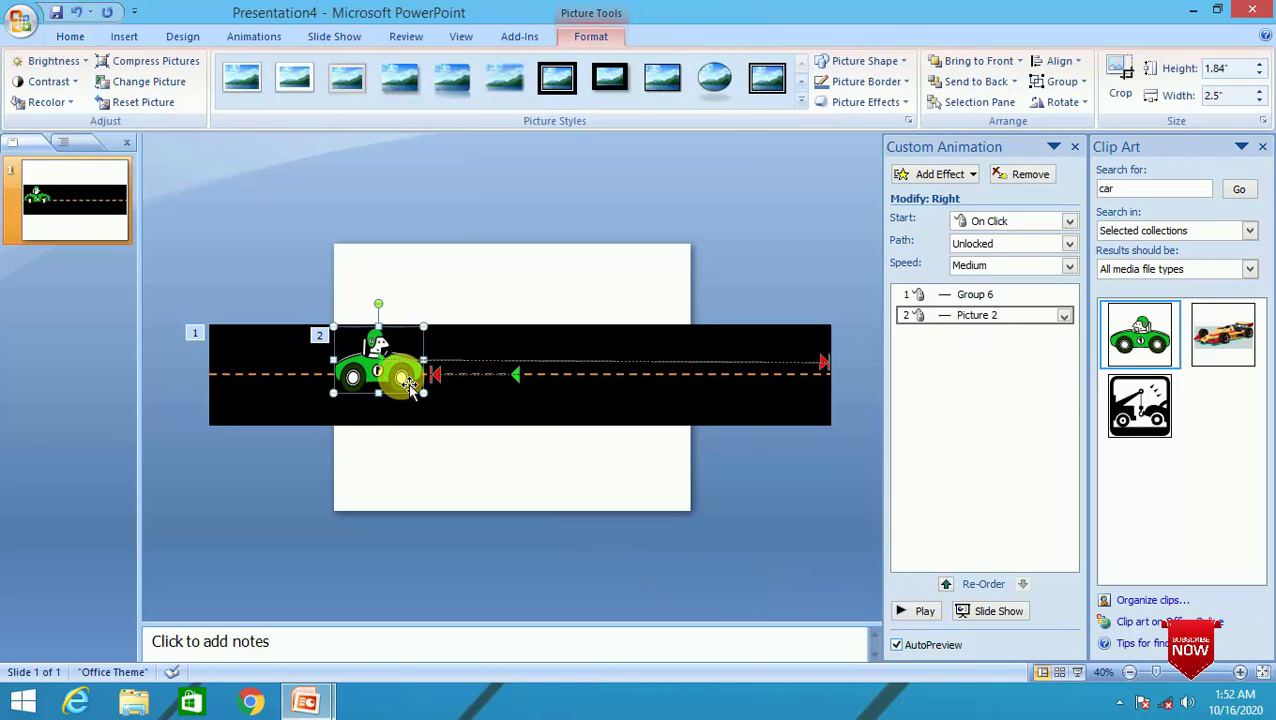
- Set the car's animation timing to repeat Until End of Slide at 3 seconds (Slow)
click(1063, 316)
click(1063, 316)
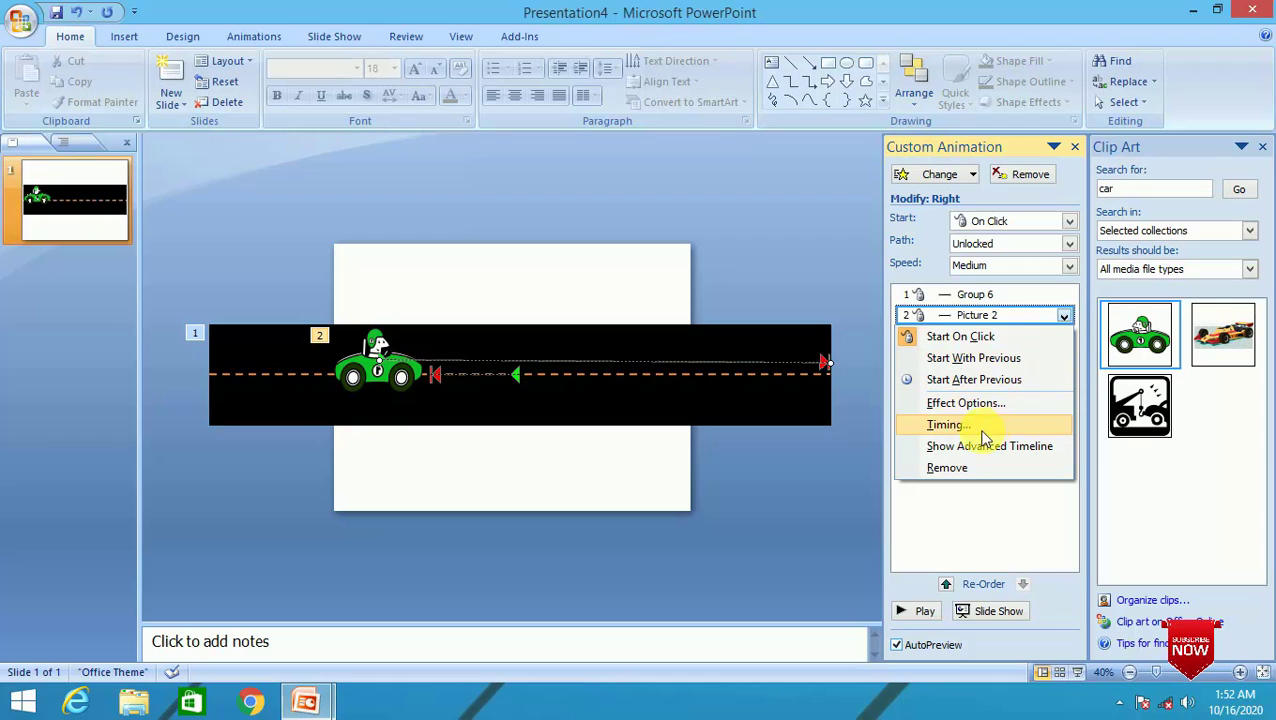
click(947, 425)
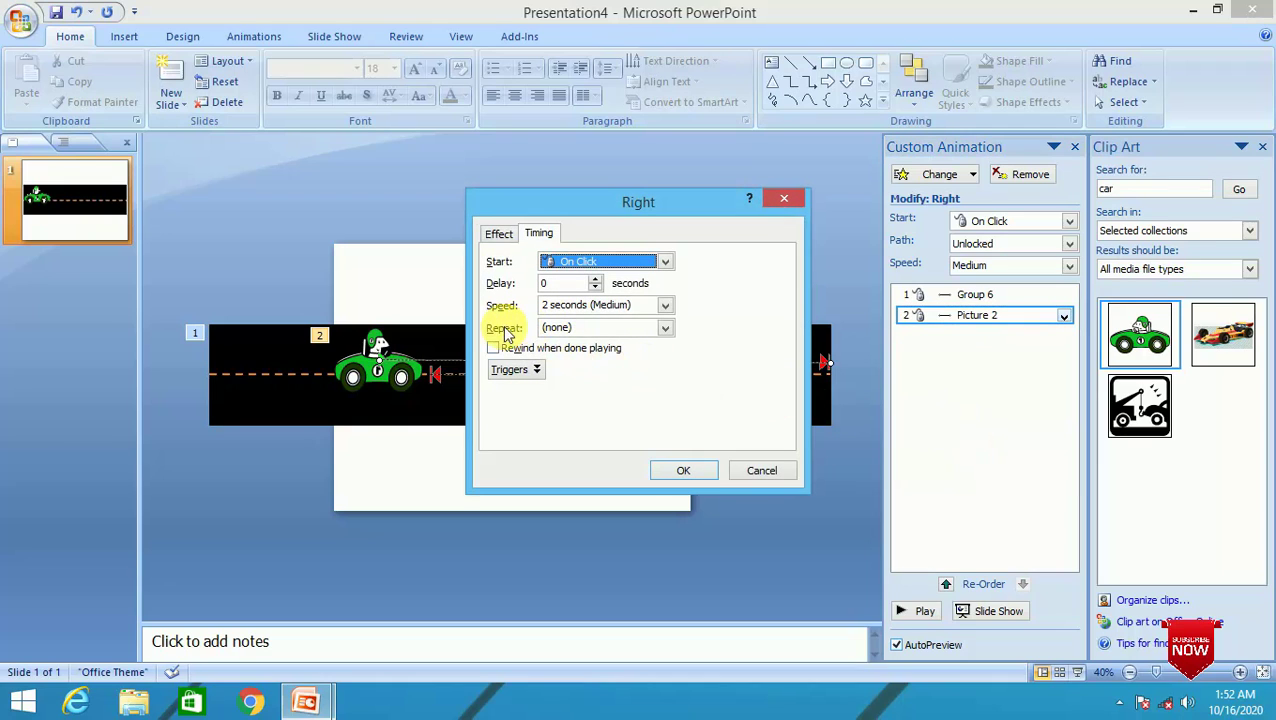
click(665, 330)
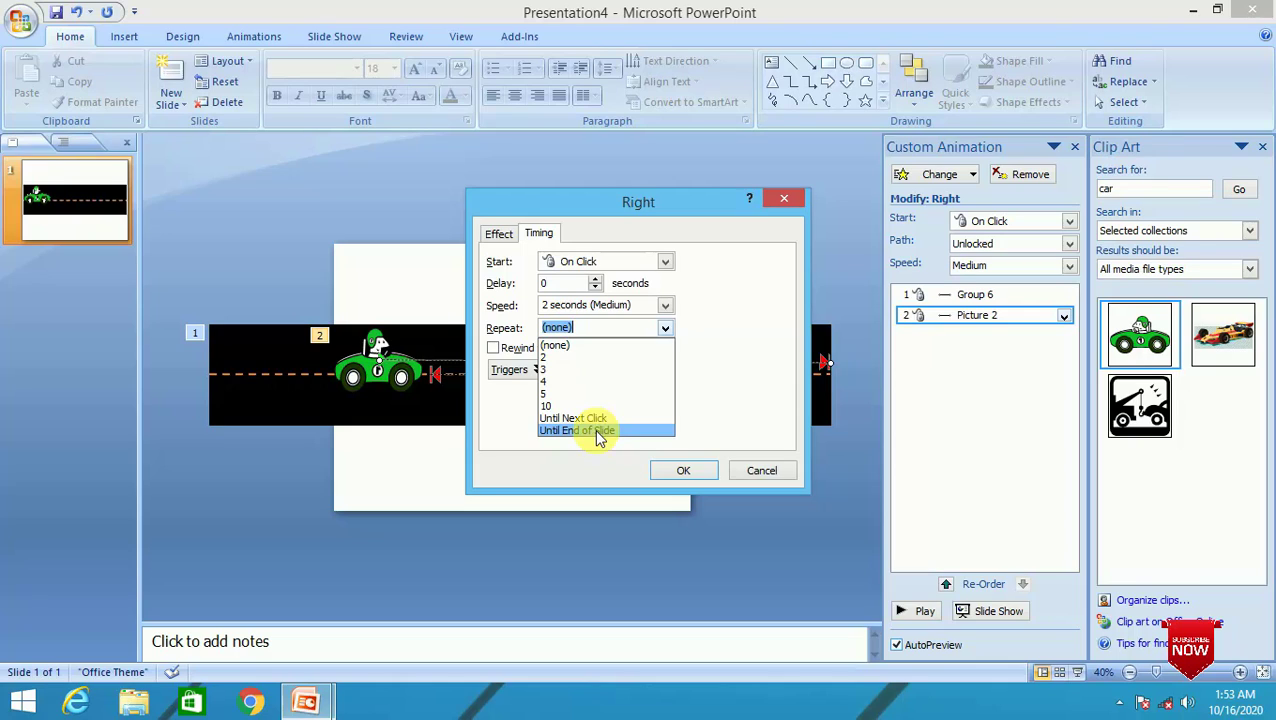
click(598, 431)
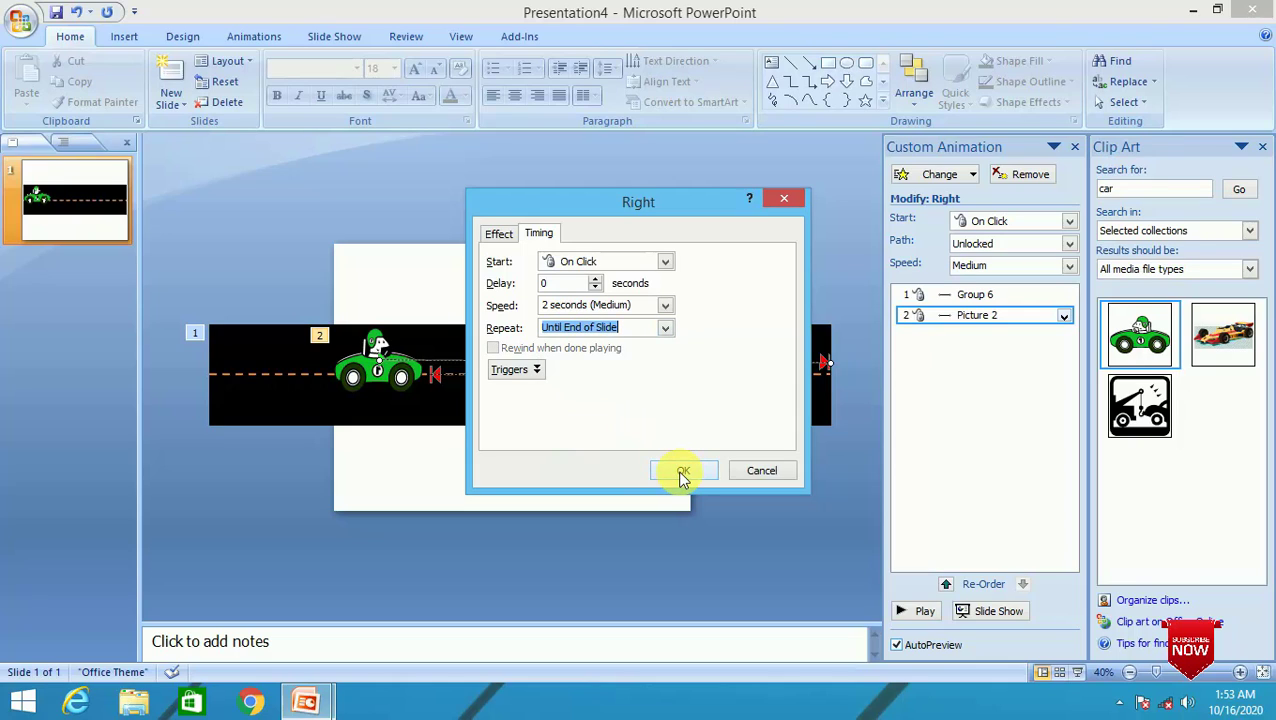
click(667, 310)
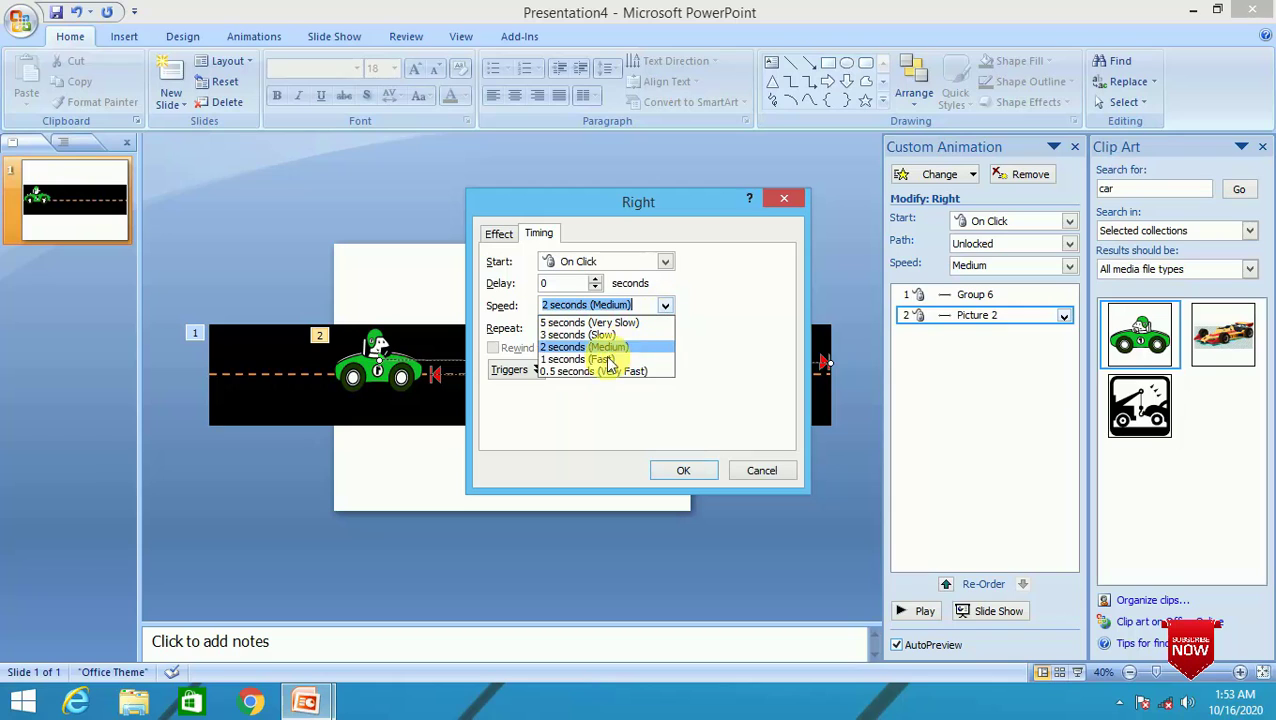
click(600, 362)
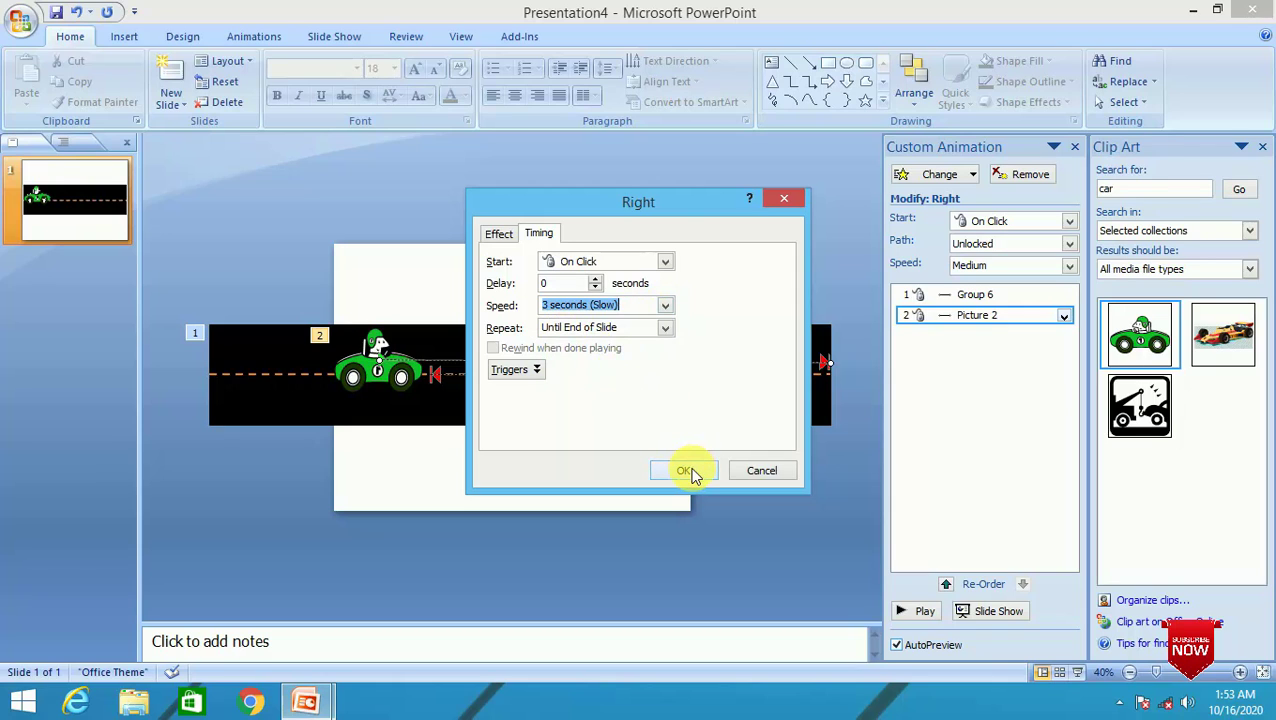
click(690, 471)
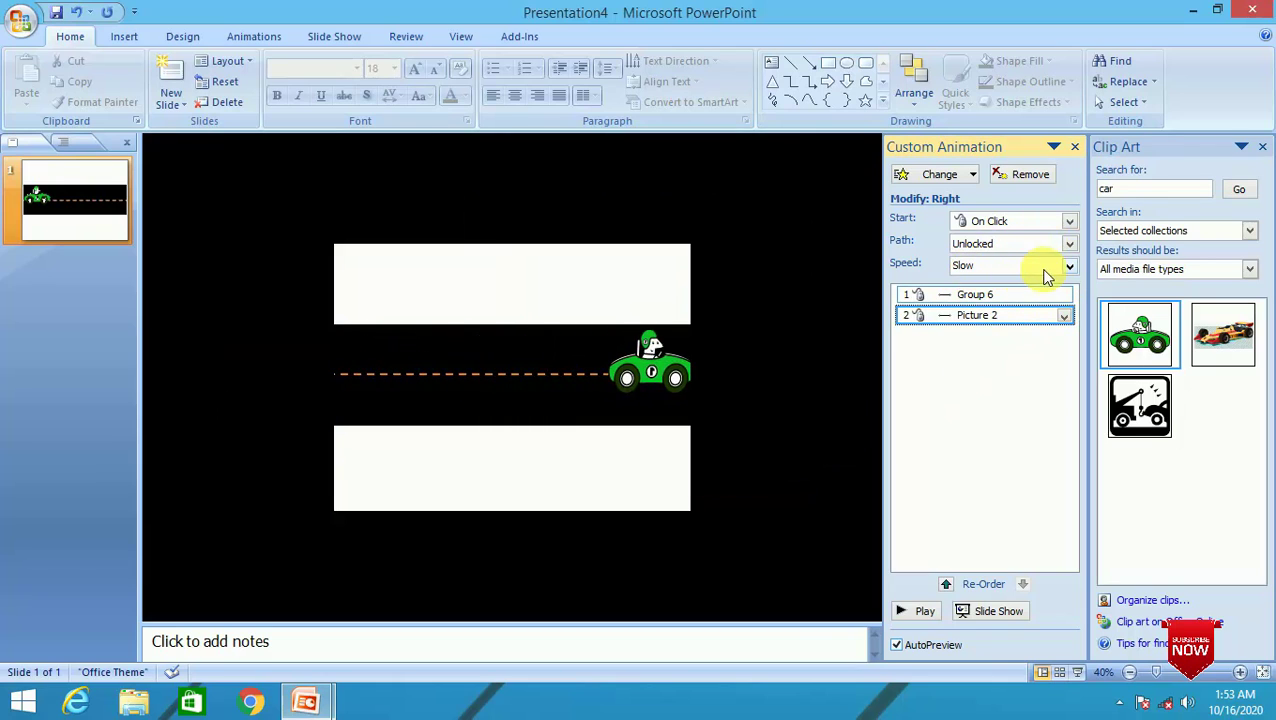
click(1069, 266)
click(1070, 268)
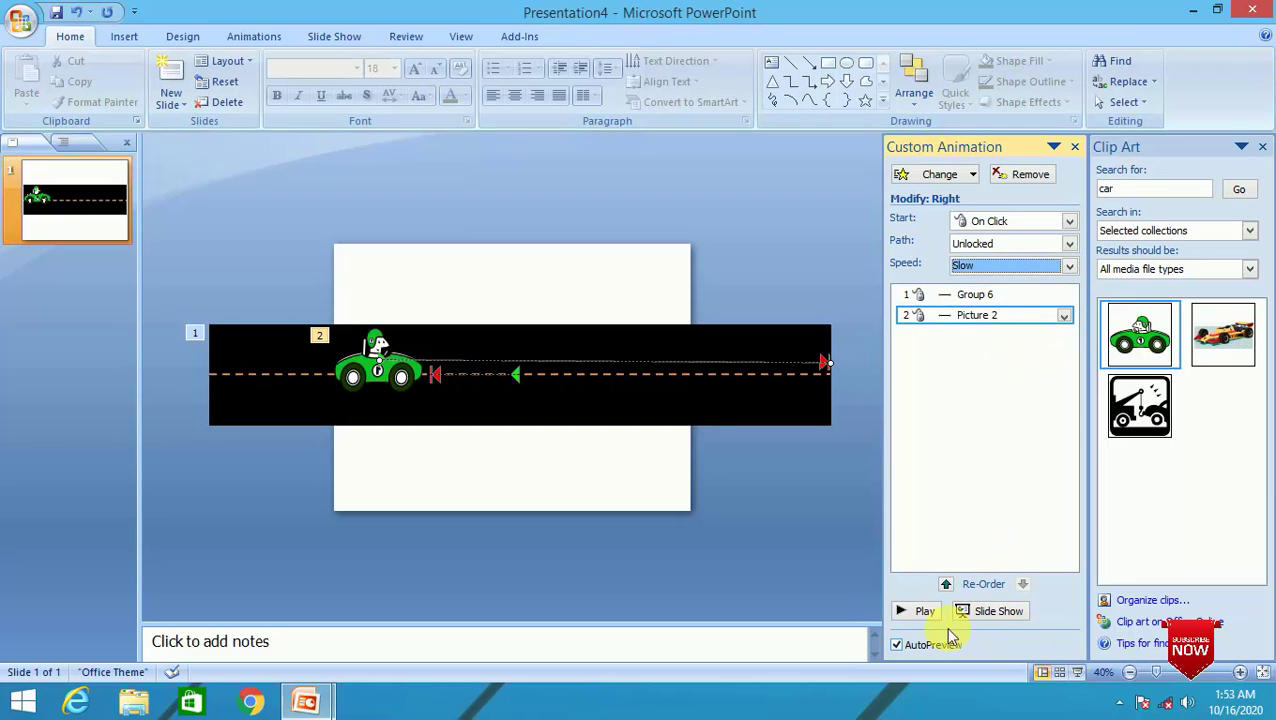
- Preview the looping animation, then run the slide show and start the car driving
click(917, 612)
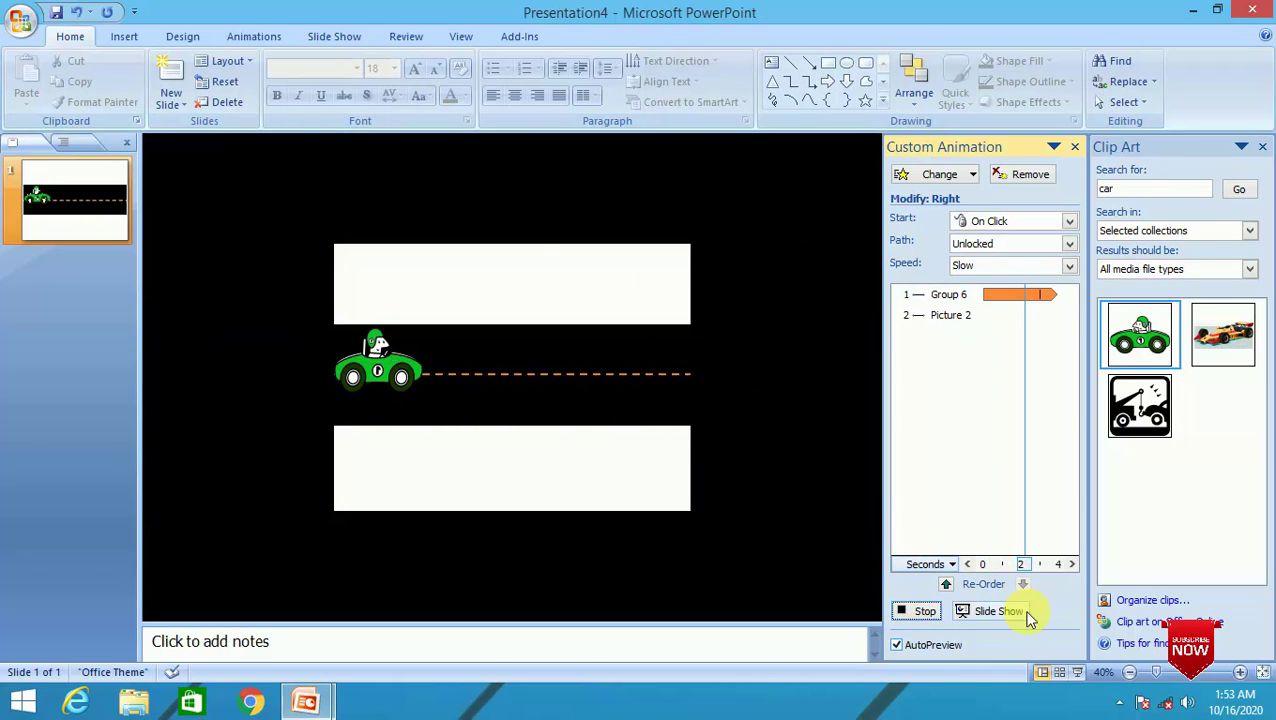
click(1080, 673)
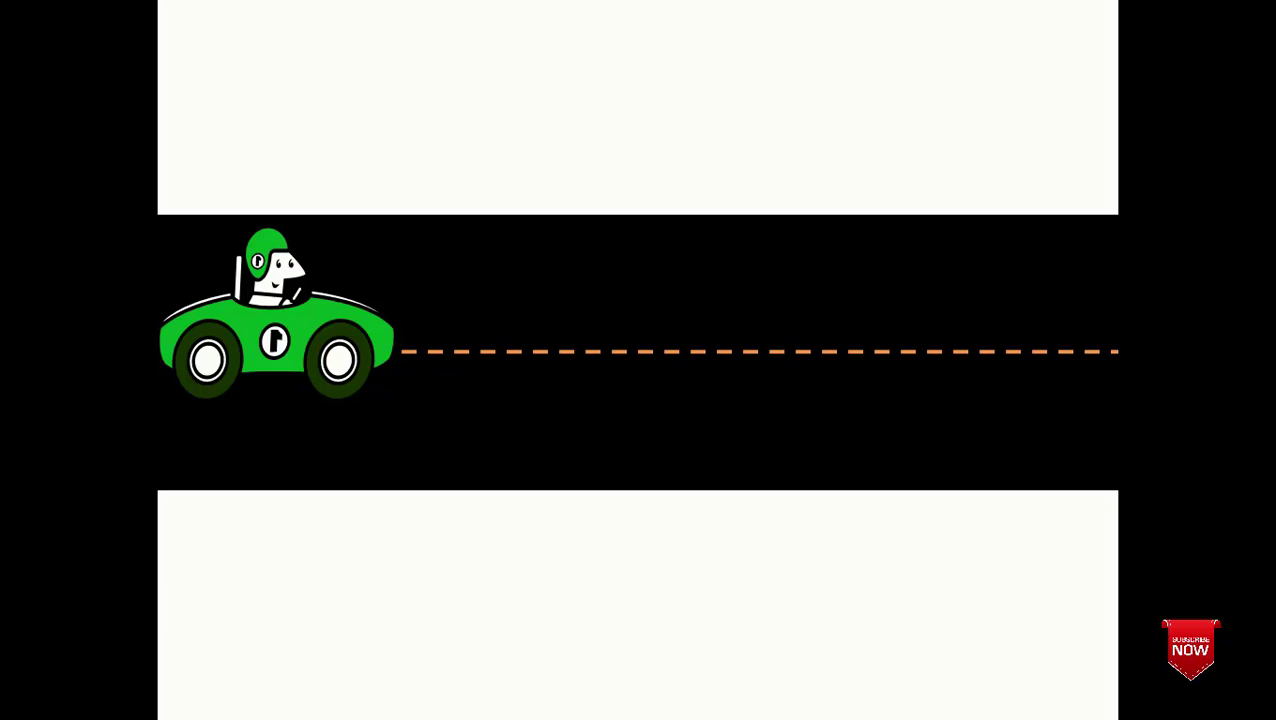
click(422, 430)
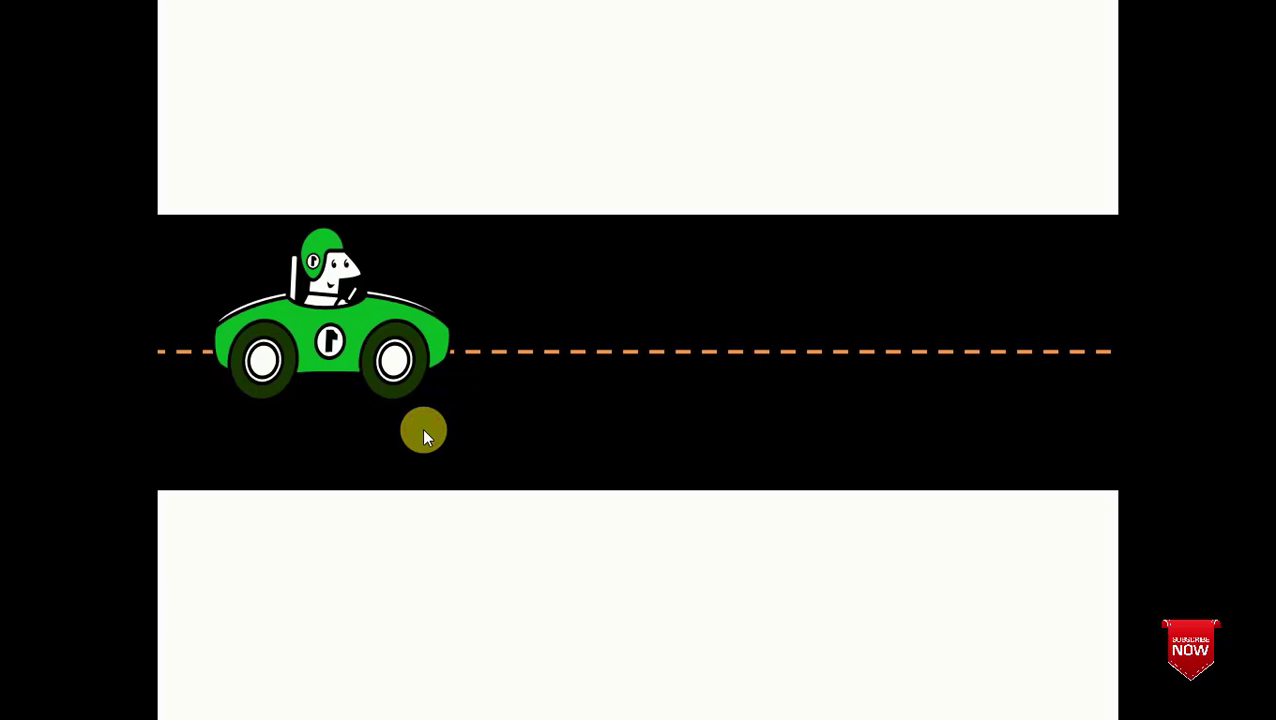